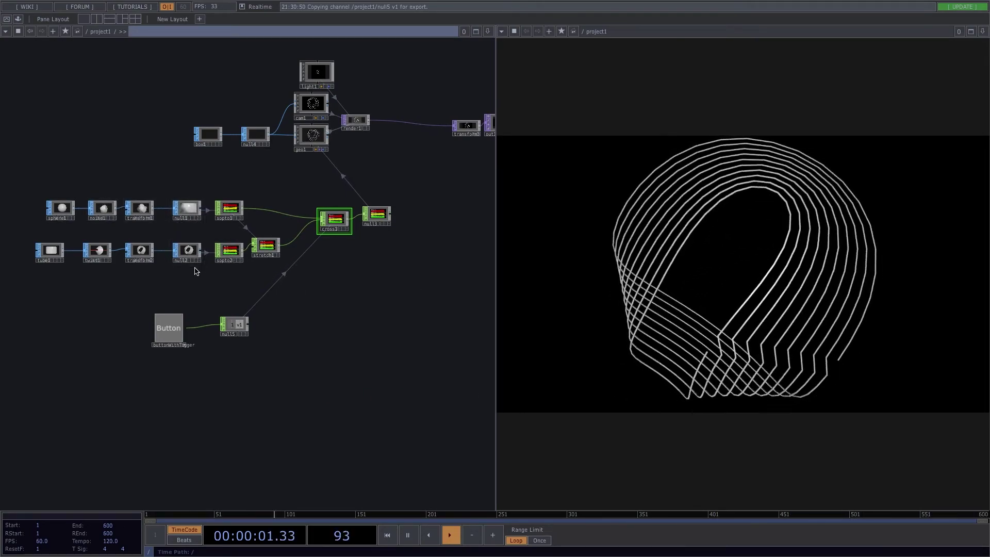
Trigger the button component in the finished network to preview the shape change.
left_click(166, 332)
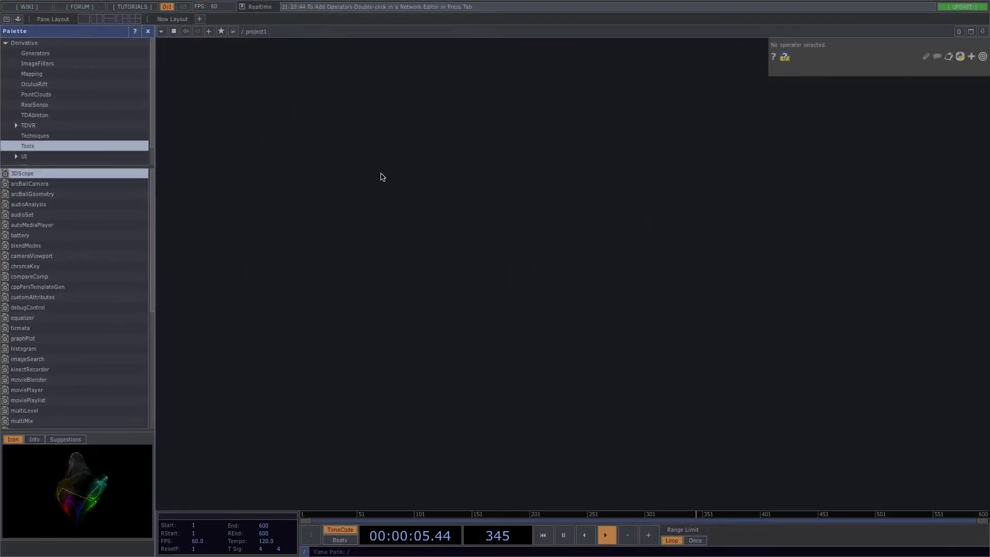
Close the palette, split the workspace into two side-by-side panes and make the second pane a TOP Viewer.
left_click(148, 32)
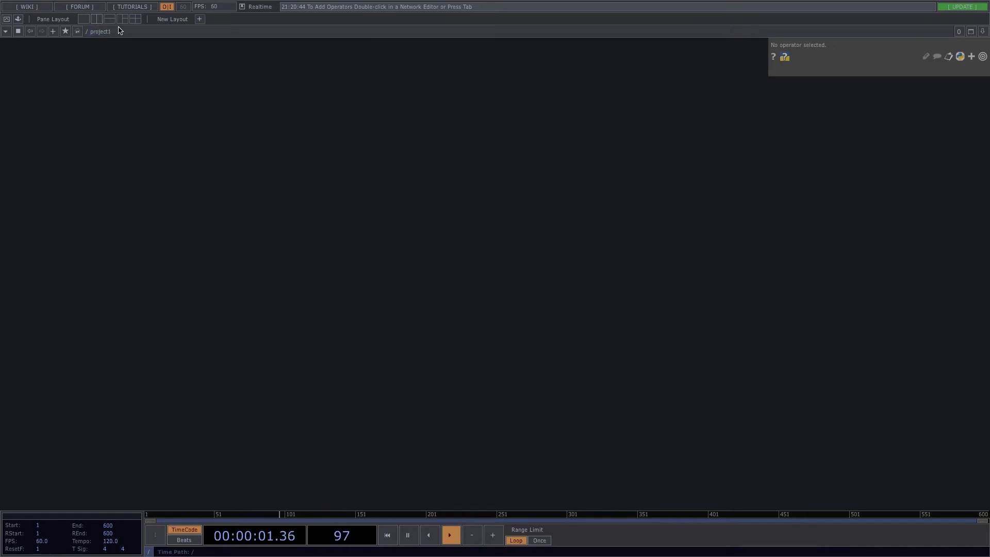
key("alt+[")
left_click(502, 32)
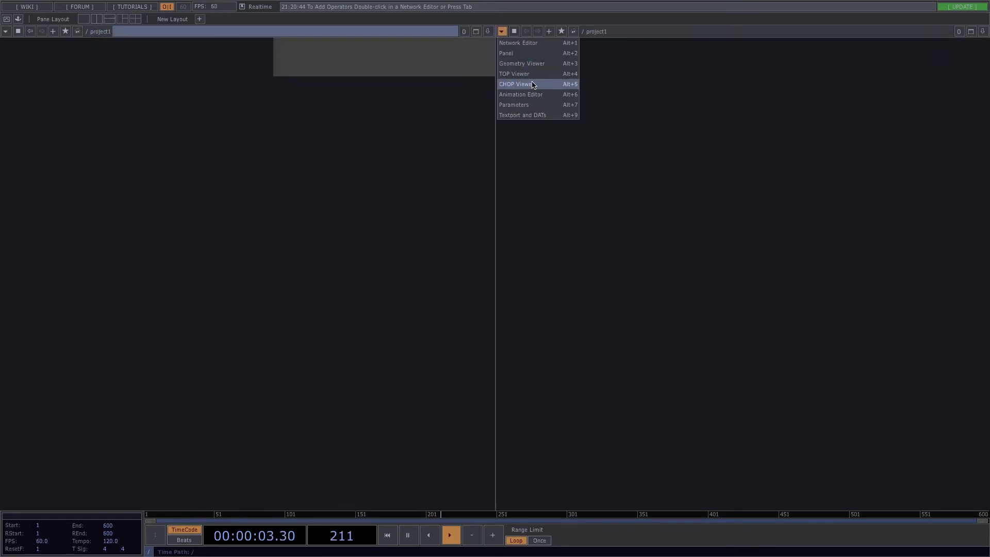
left_click(536, 79)
Turn off Backdrop TOPs in the network editor's display options.
right_click(333, 182)
mouse_move(361, 212)
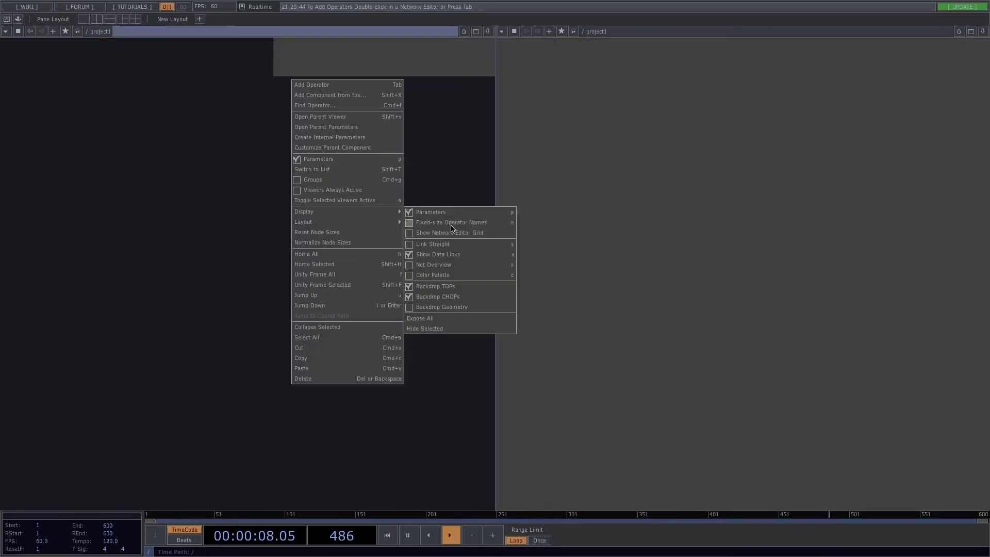
left_click(412, 289)
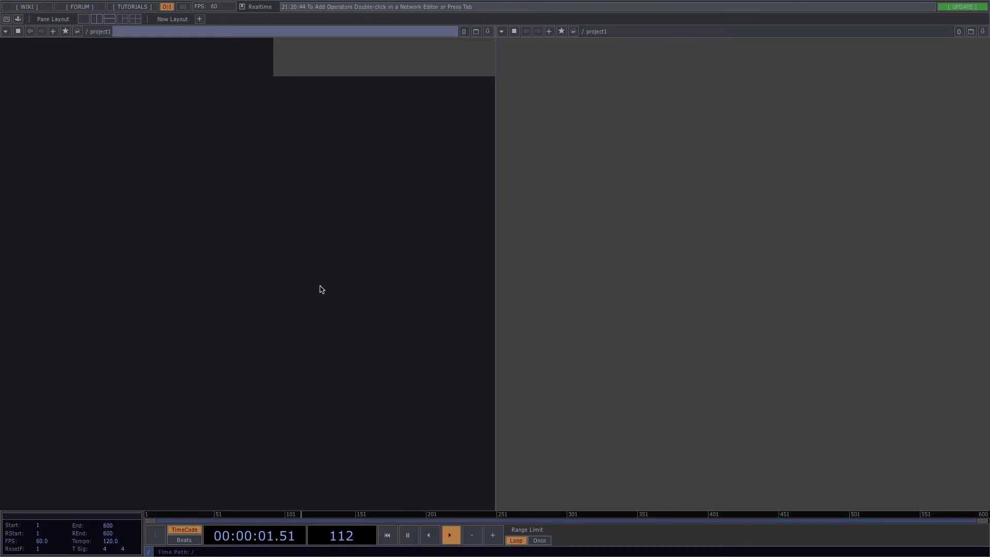
Add an Out TOP to the network.
key("Tab")
type("out")
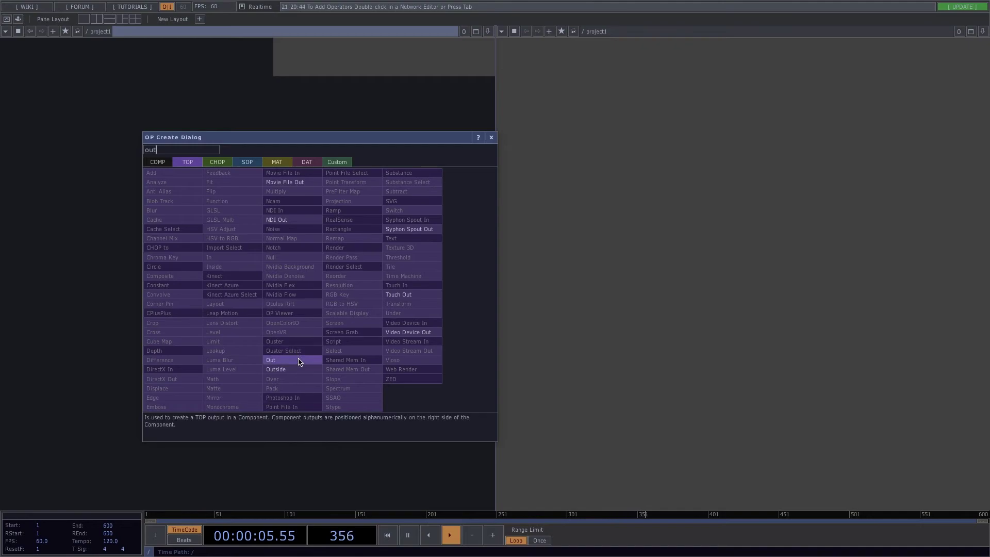
left_click(301, 362)
left_click(398, 227)
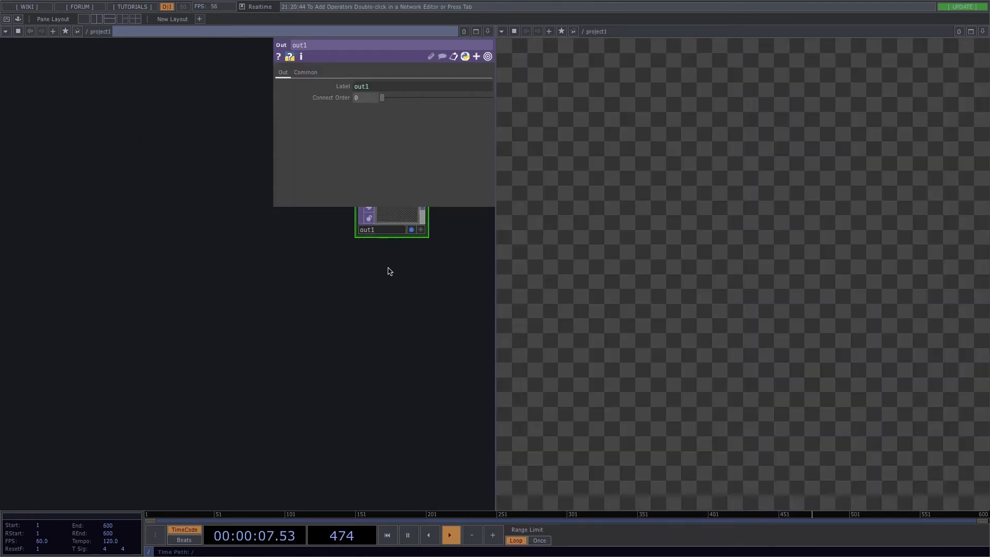
left_click_drag(390, 272, 337, 334)
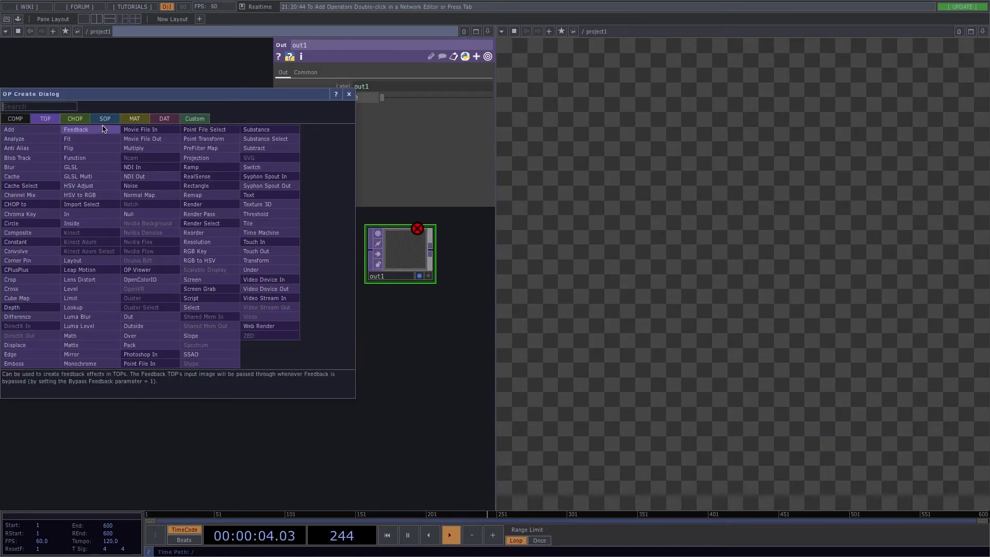
Add a Sphere SOP and position it well ahead of the Out TOP.
left_click(105, 119)
type("sp")
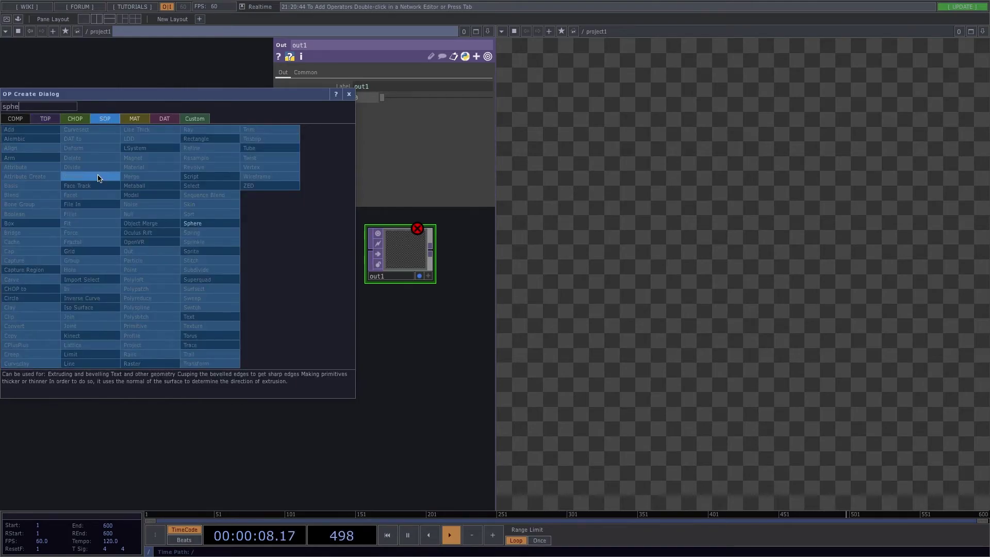
type("he")
left_click(194, 224)
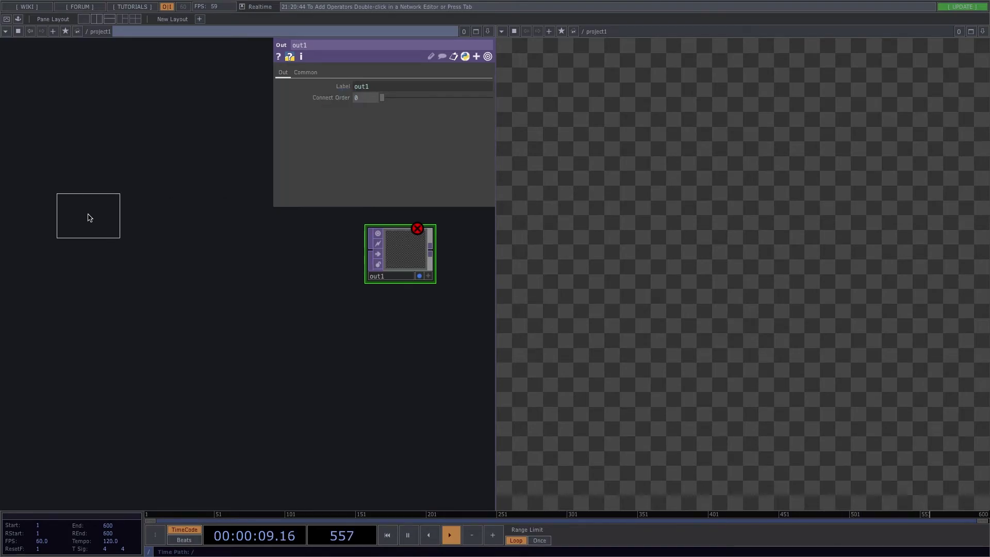
left_click(123, 266)
left_click_drag(122, 266, 238, 290)
left_click_drag(172, 228, 137, 228)
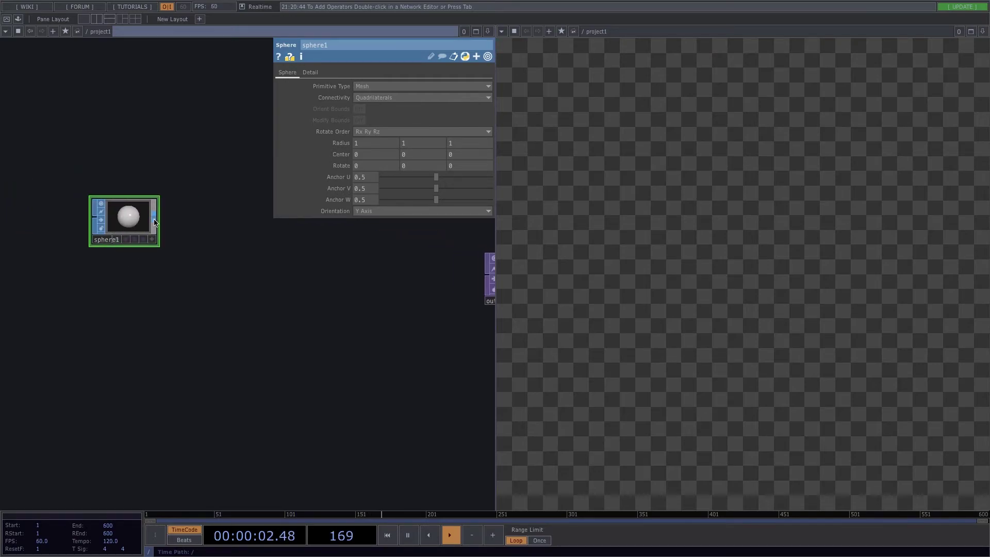
Connect a Noise SOP to the sphere's output and line the two nodes up.
left_click(154, 222)
type("noise")
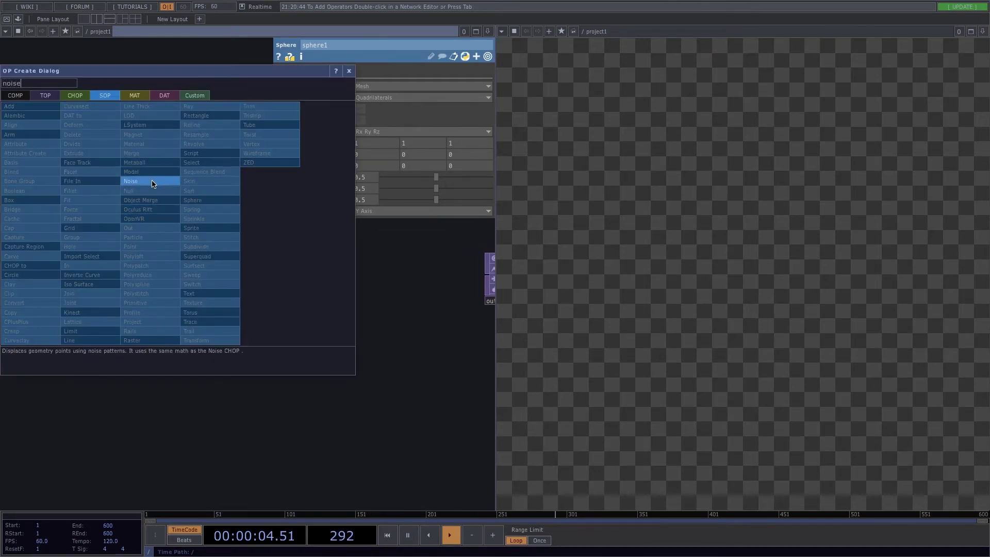
left_click(153, 183)
left_click(234, 230)
left_click_drag(183, 280, 141, 280)
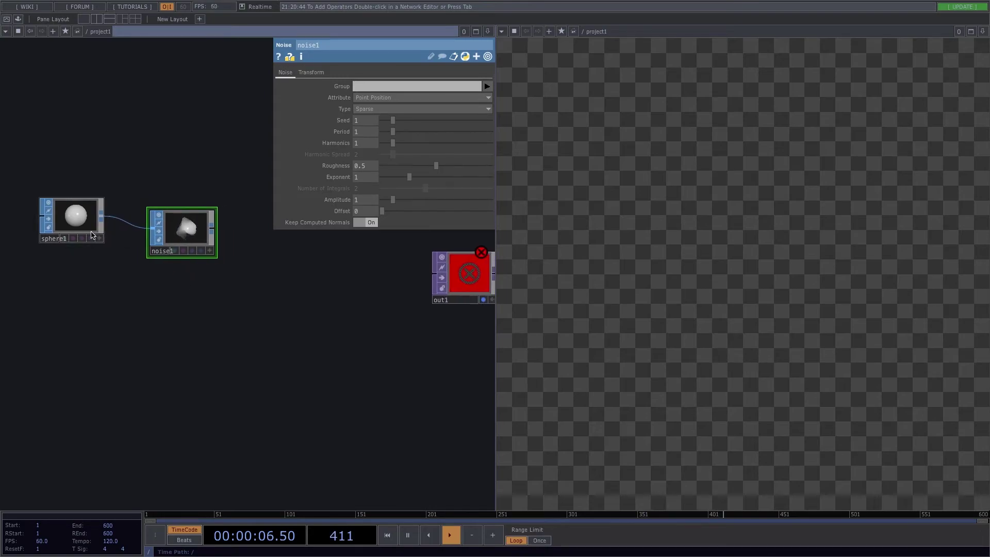
left_click_drag(92, 236, 53, 235)
left_click_drag(186, 227, 138, 227)
Connect a Transform SOP to the noise output and set its Y and Z rotation to absTime.seconds * 20.
left_click(163, 222)
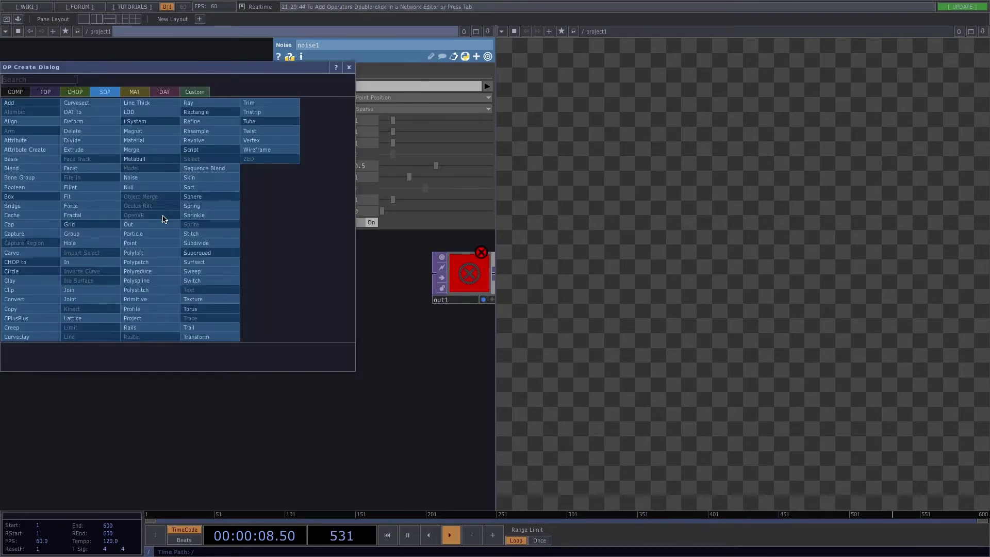
left_click(194, 337)
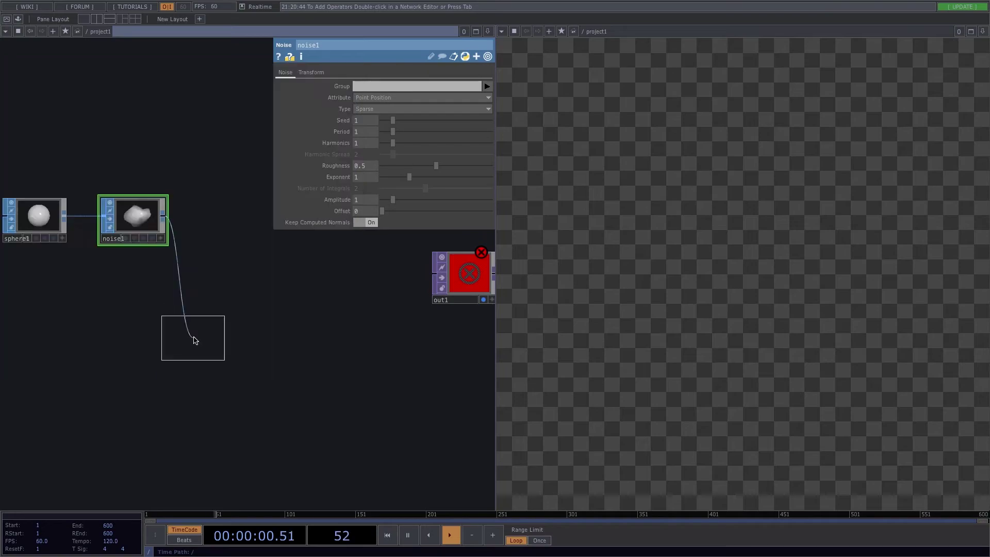
left_click(223, 227)
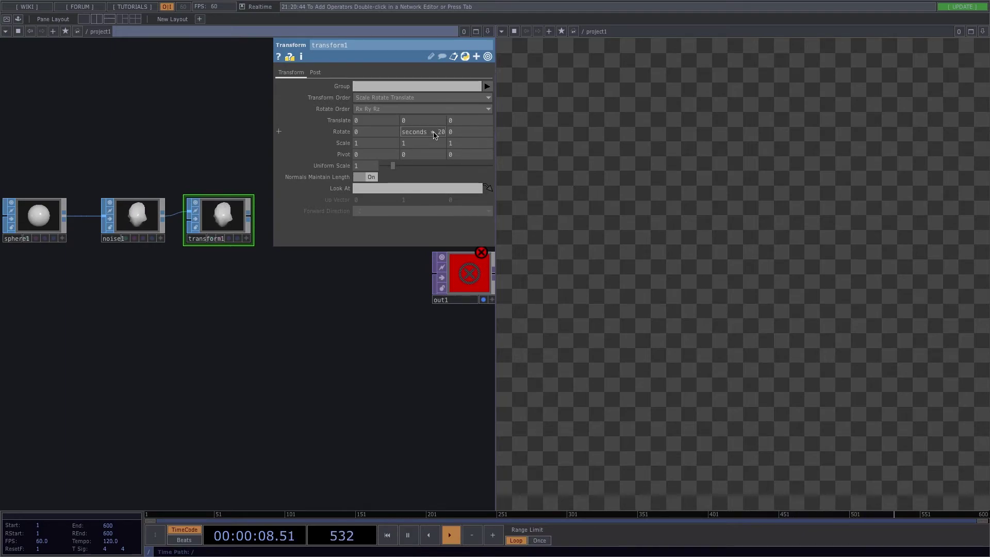
left_click(457, 132)
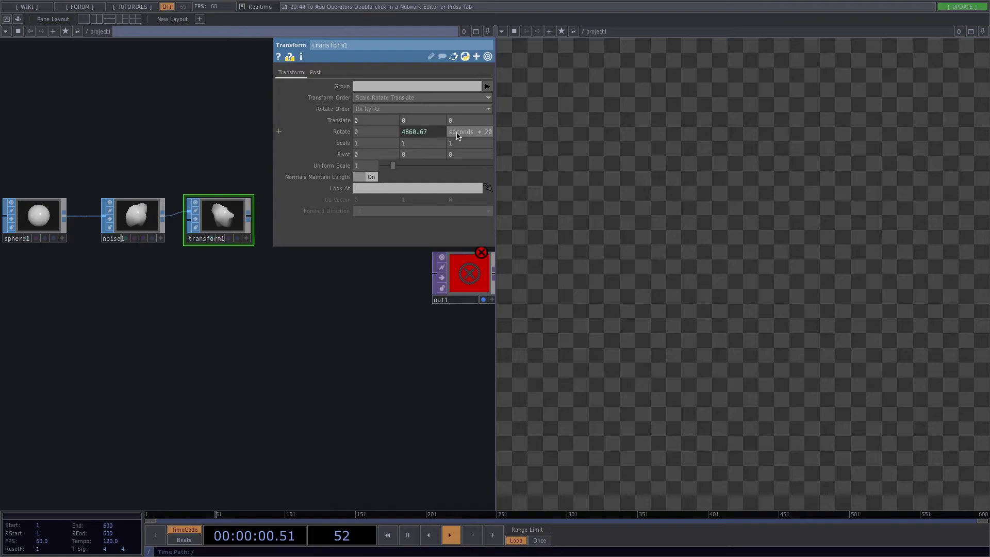
key("Return")
Shift the sphere chain away from the Out TOP and connect a Null SOP to the transform's output.
left_click_drag(252, 314, 166, 316)
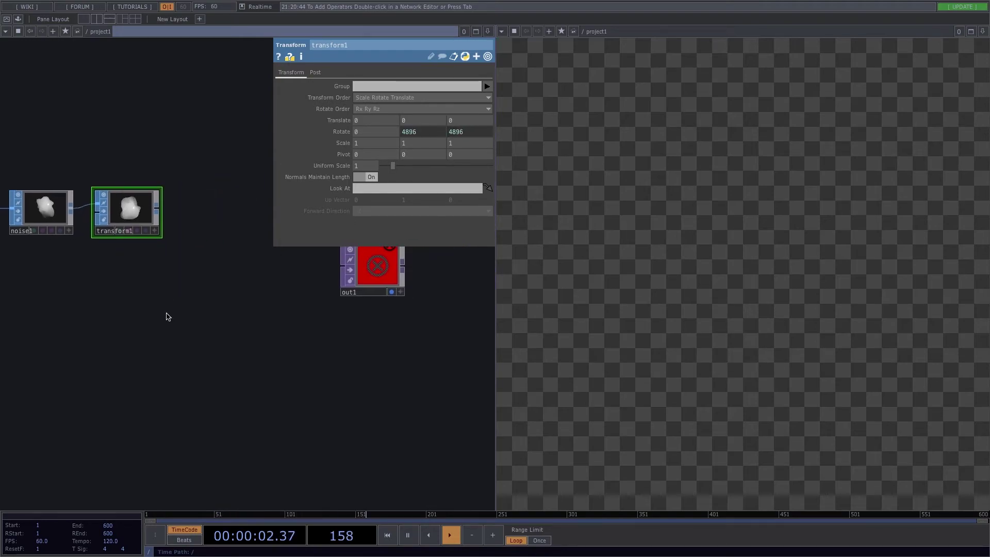
scroll(167, 316, "down", 5)
scroll(170, 316, "up", 3)
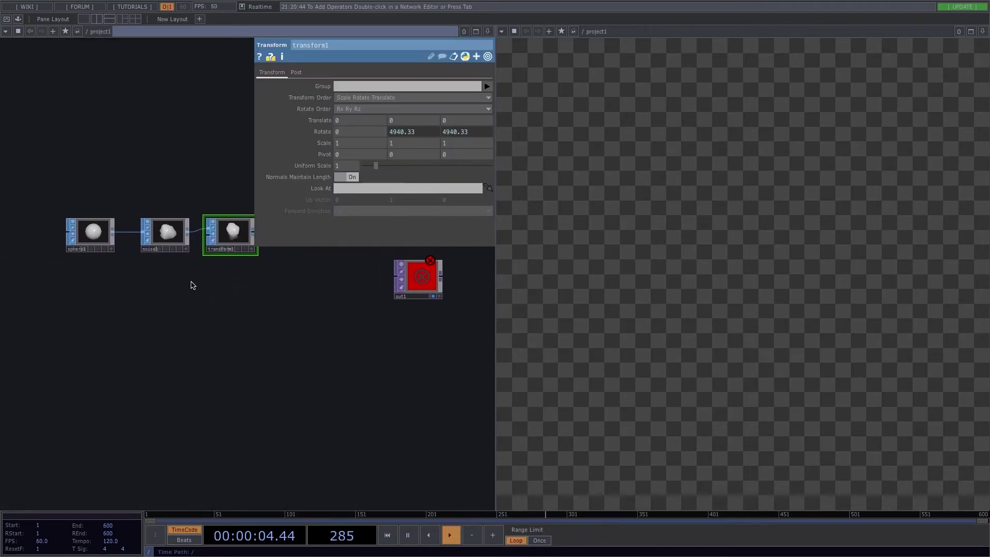
left_click_drag(252, 241, 171, 194)
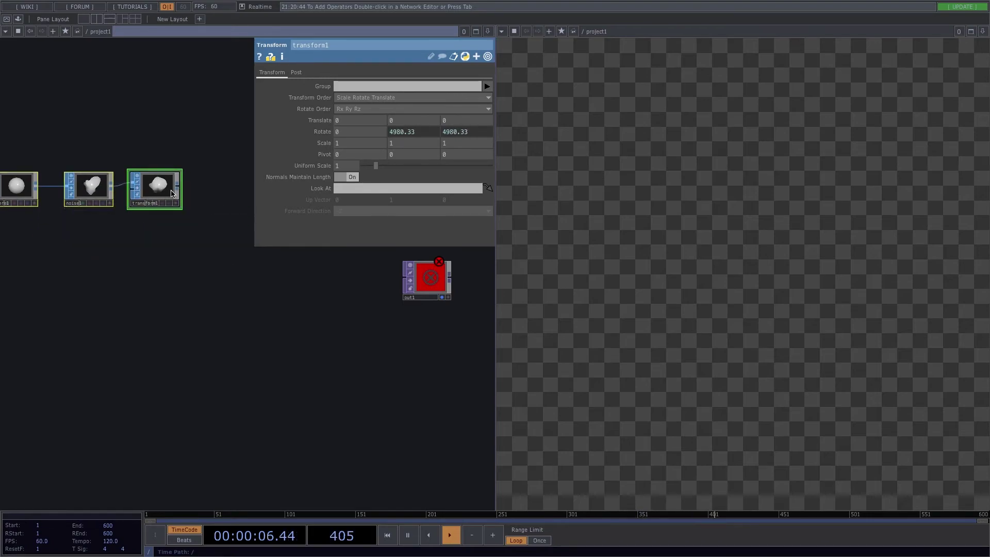
right_click(177, 188)
type("nu")
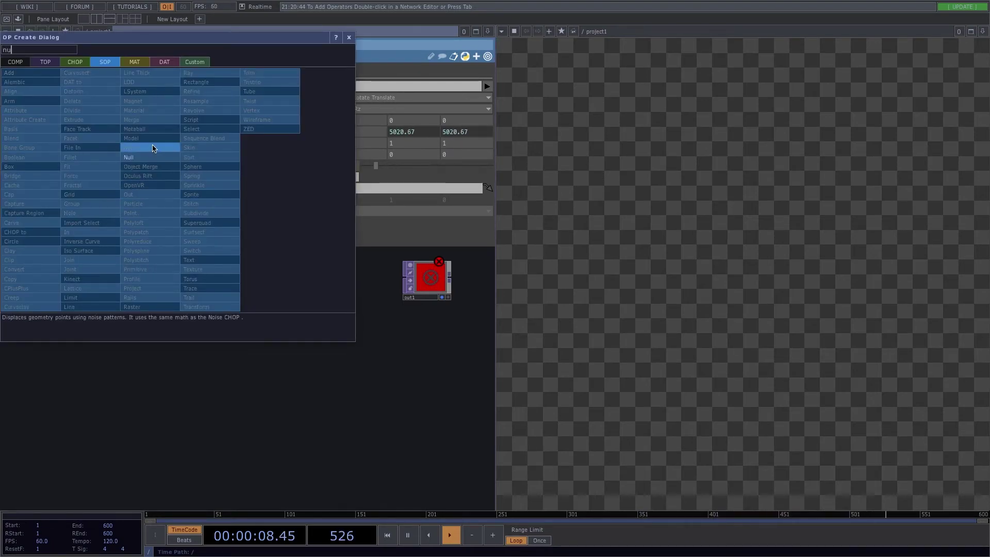
left_click(151, 160)
left_click(237, 187)
left_click_drag(208, 314, 234, 312)
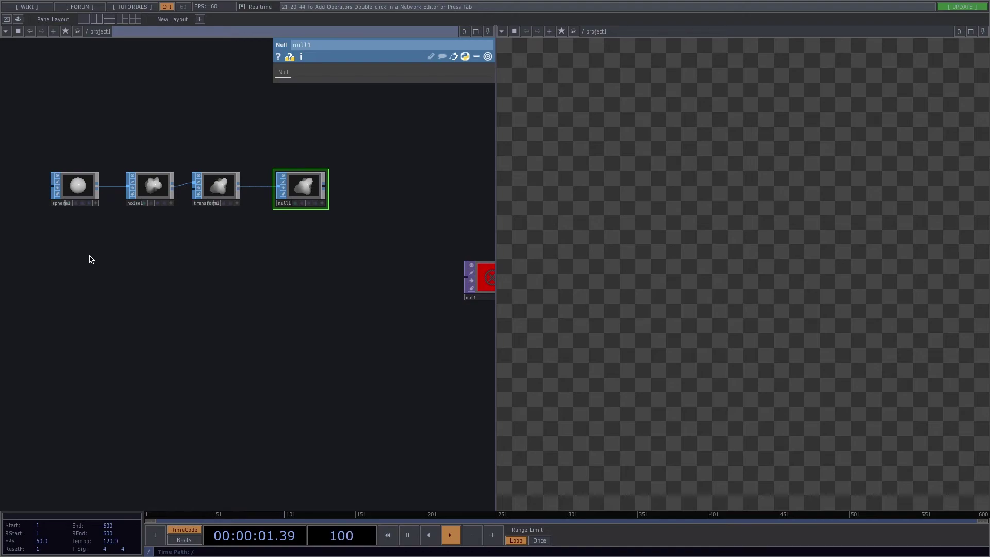
Add a Tube SOP below the sphere chain and connect a Twist SOP to its output.
key("Tab")
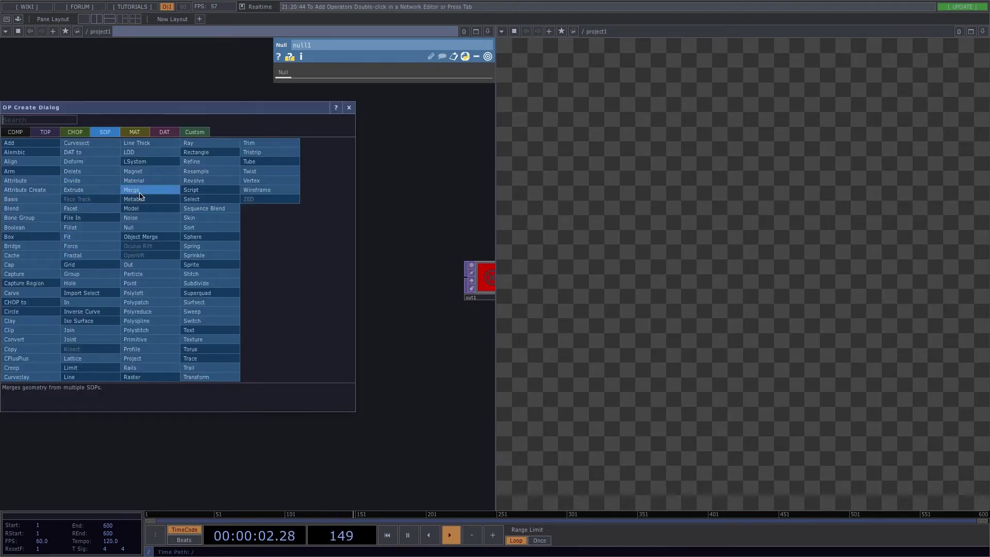
left_click(260, 162)
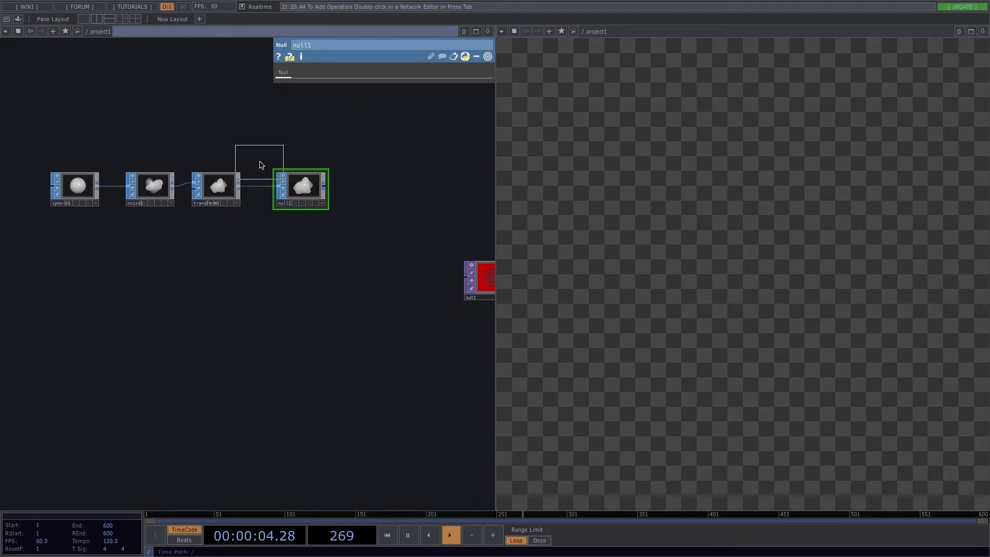
left_click(60, 263)
key("Tab")
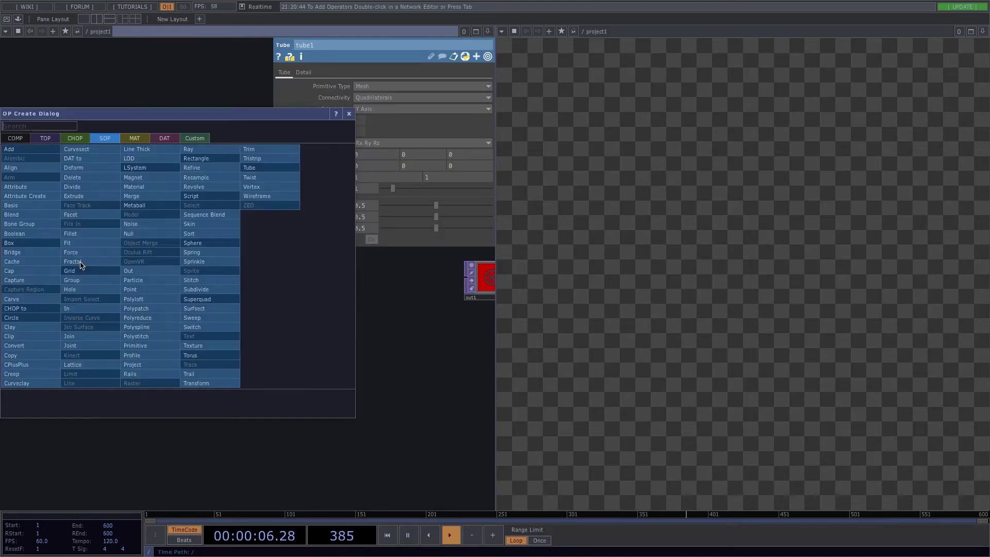
left_click(252, 178)
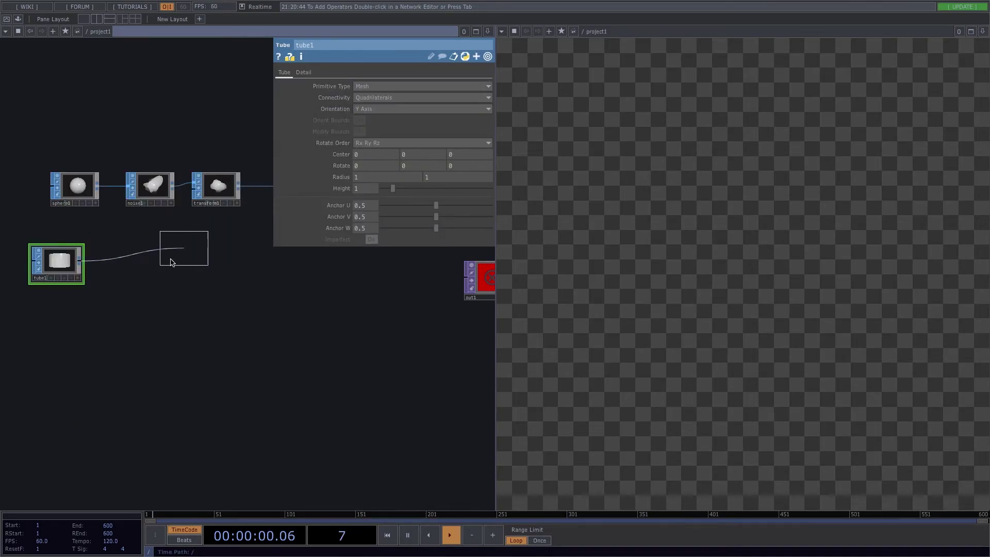
left_click(144, 266)
Set the Twist operation to Bend with primary axis Y, secondary axis X and strength 100.
left_click(376, 98)
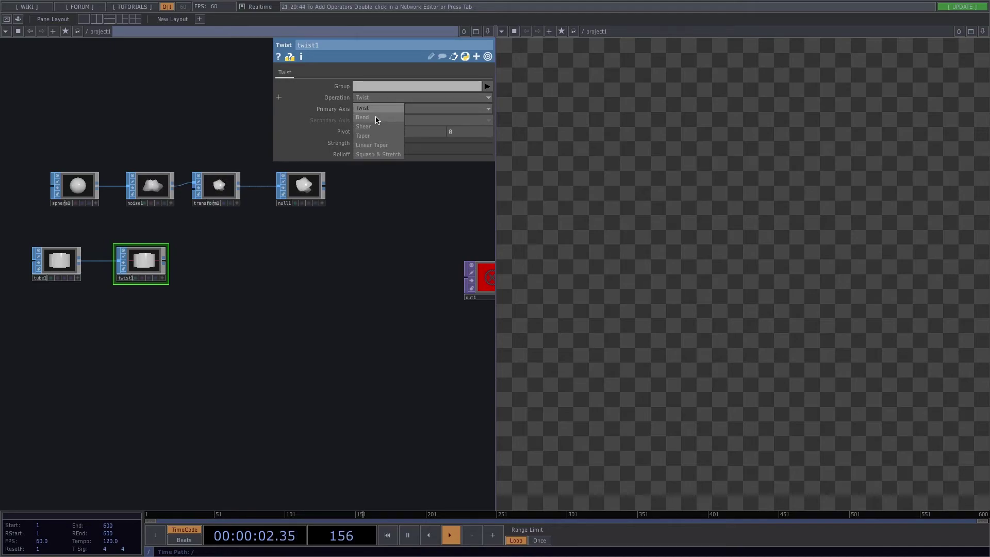
left_click(376, 117)
left_click(374, 110)
left_click(368, 128)
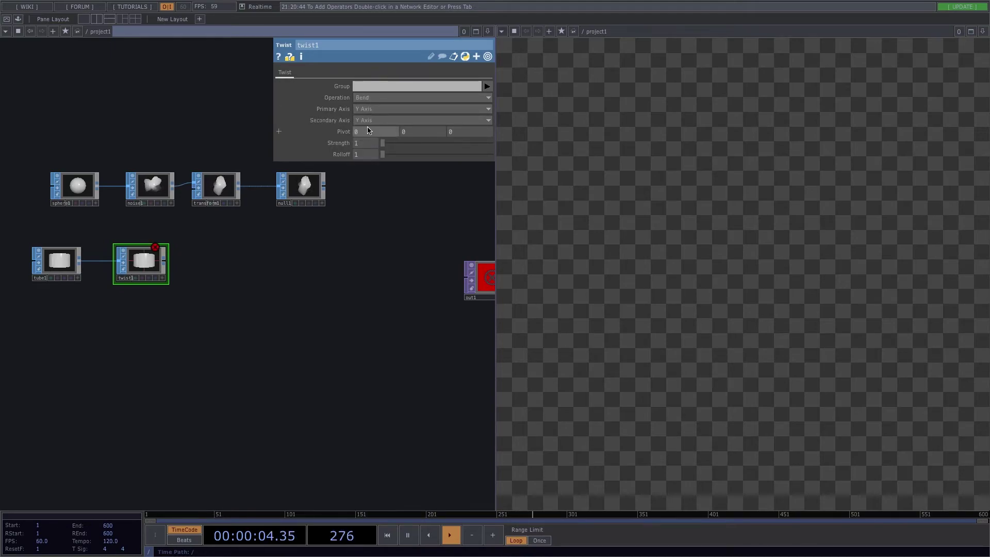
left_click(368, 120)
left_click(369, 132)
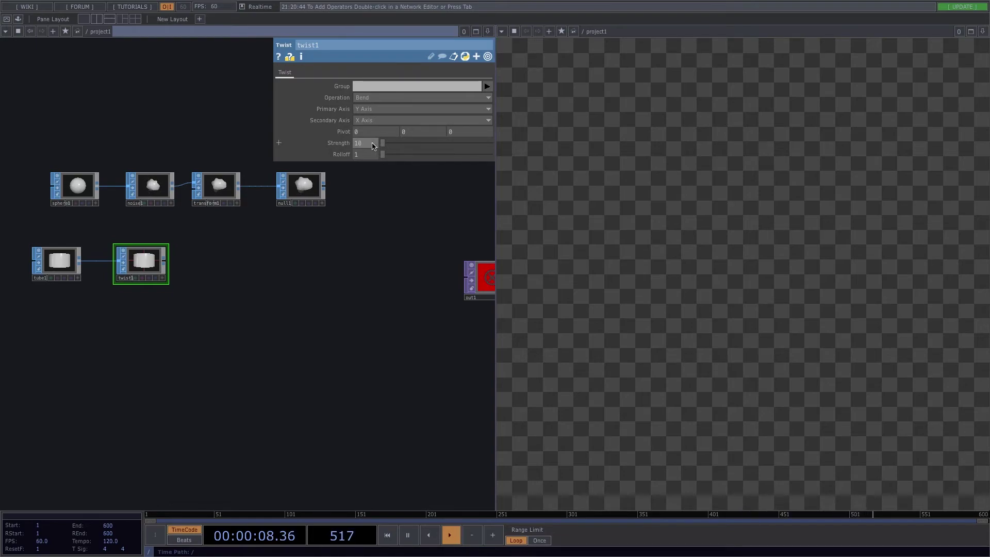
type("0")
key("Return")
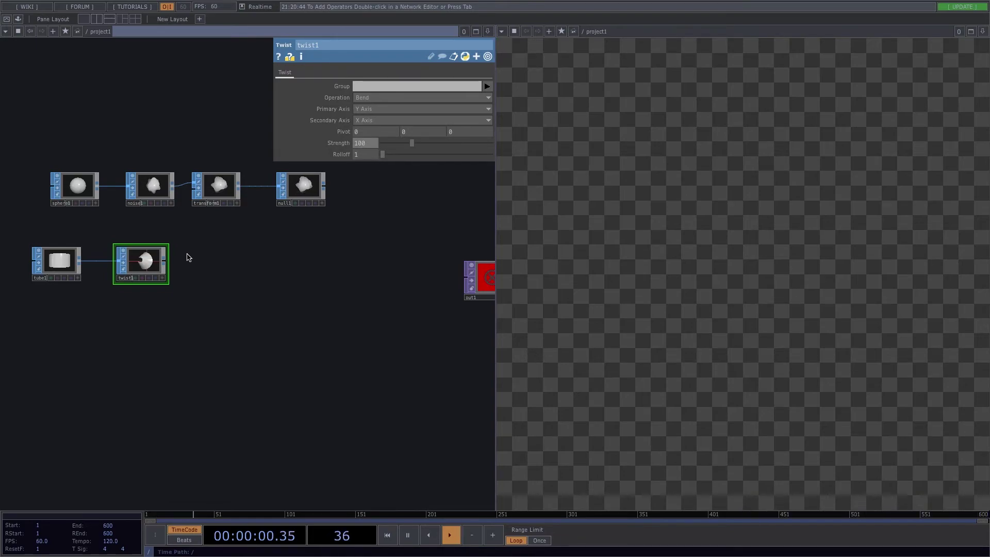
Connect a Transform SOP to the Twist's output.
key("Tab")
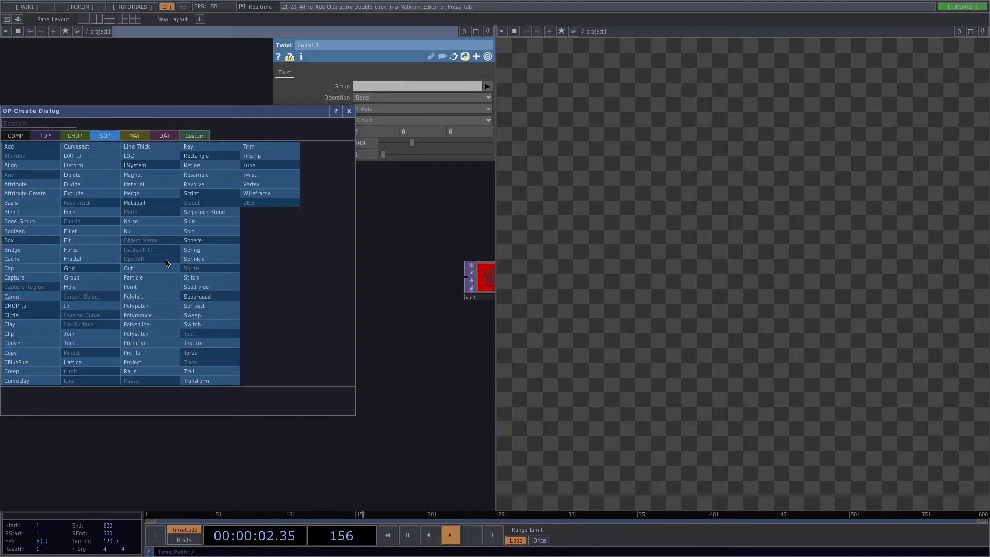
left_click(212, 381)
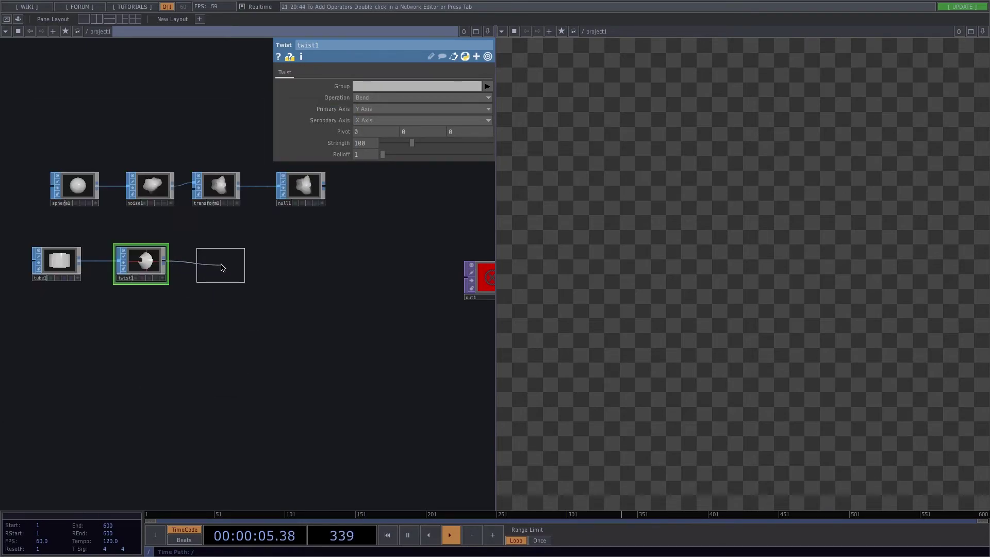
left_click(221, 265)
Copy the absTime.seconds * 20 rotation expression from the sphere's Transform to the Y and Z rotation of the tube's Transform.
left_click(217, 186)
left_click(445, 136)
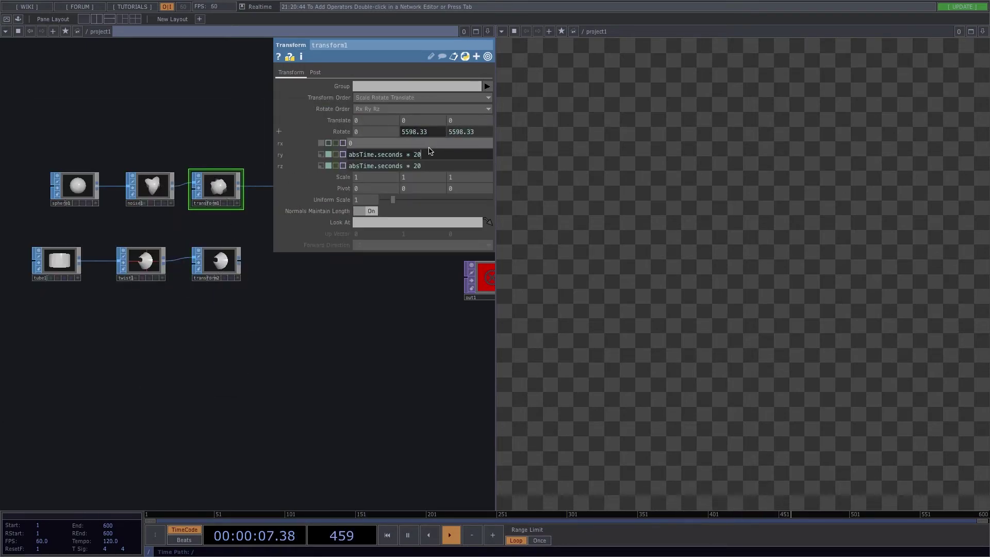
left_click(438, 155)
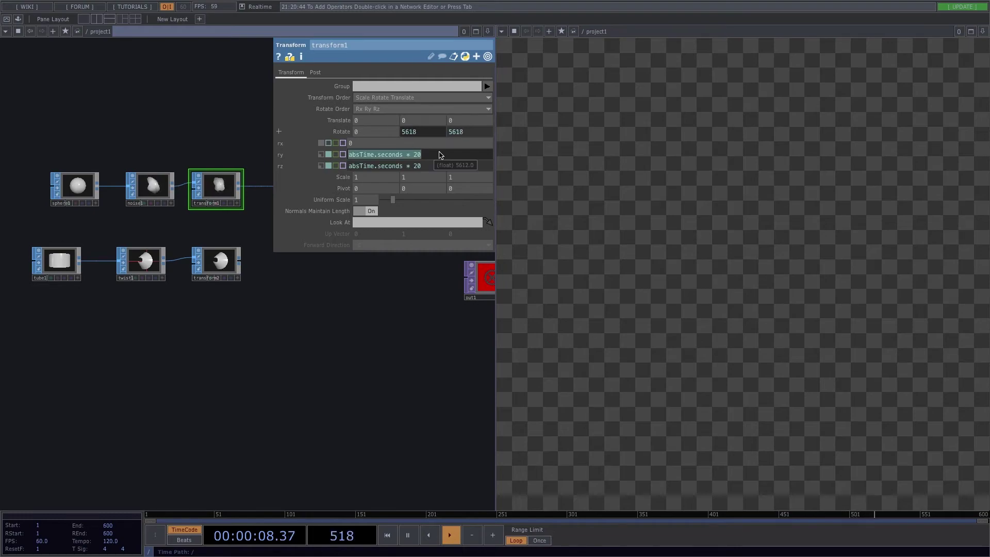
left_click(217, 262)
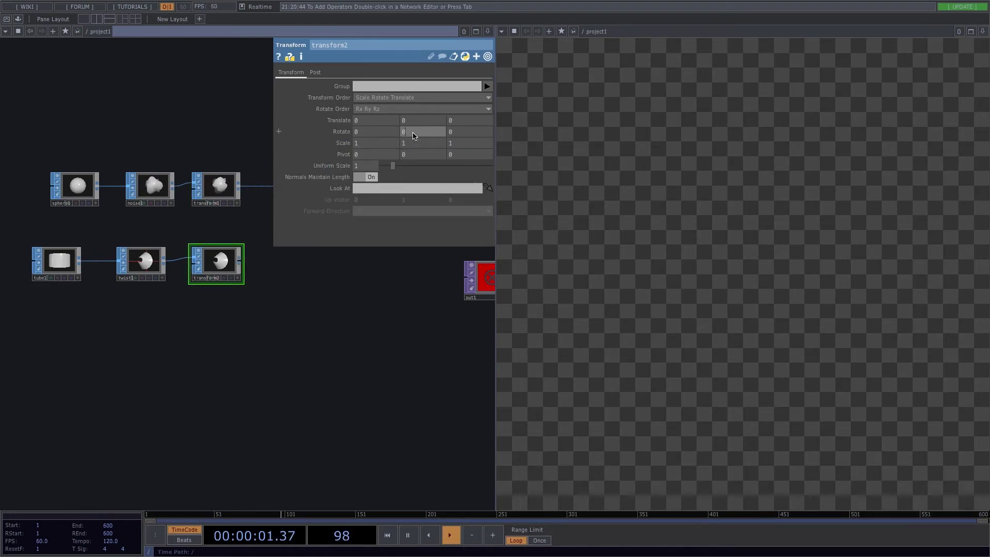
key("Tab")
key("Return")
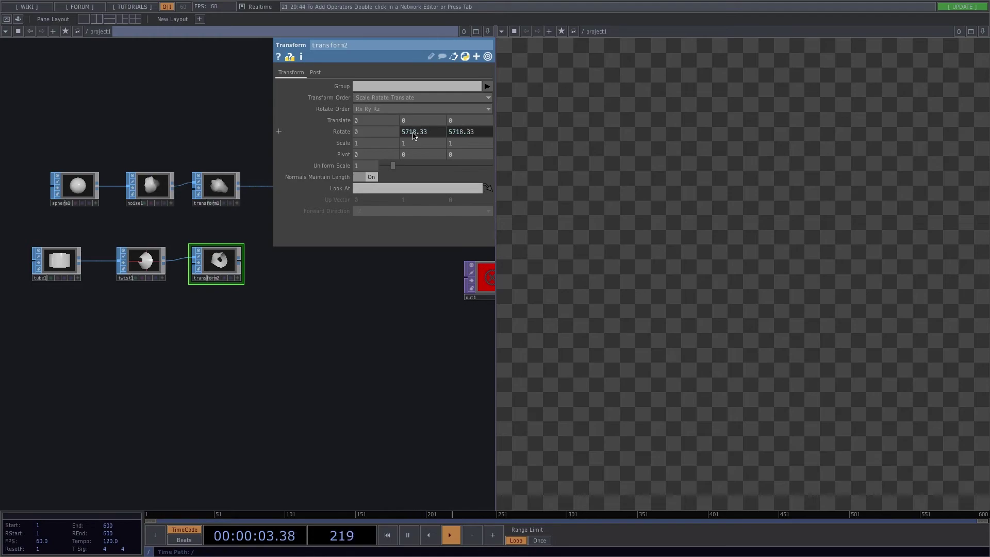
Connect a Null SOP to the output of the tube chain's Transform.
scroll(217, 272, "up", 4)
left_click_drag(253, 322, 220, 327)
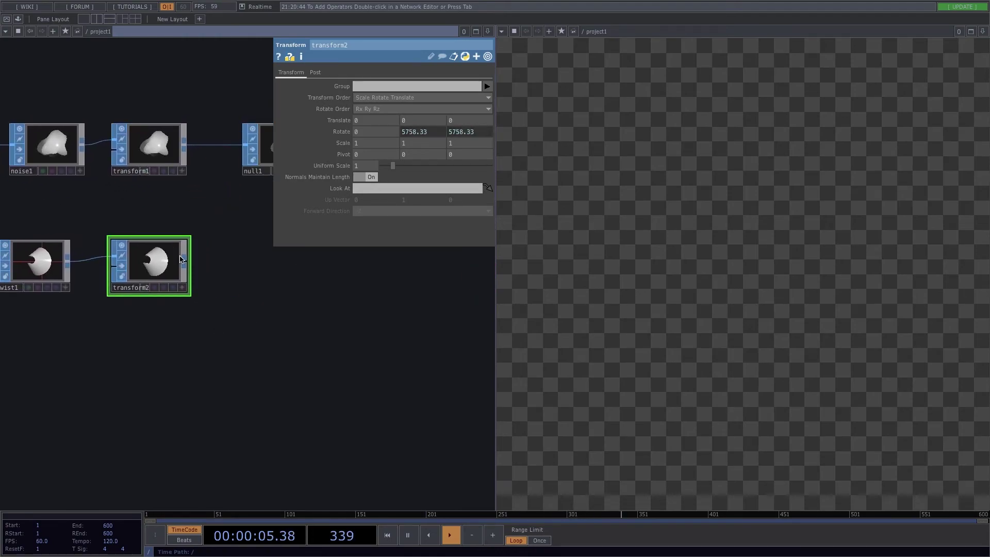
key("Tab")
type("nu")
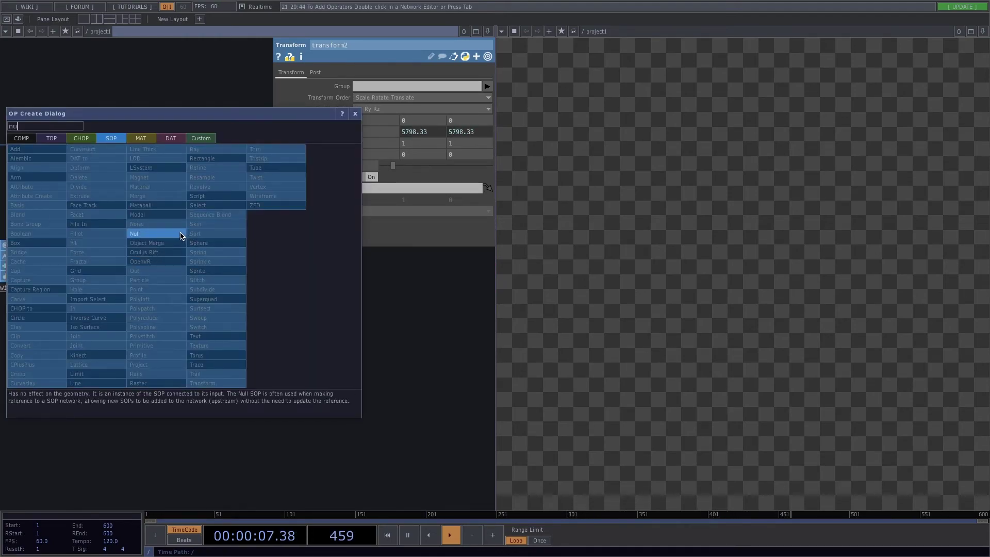
left_click(178, 235)
left_click(283, 278)
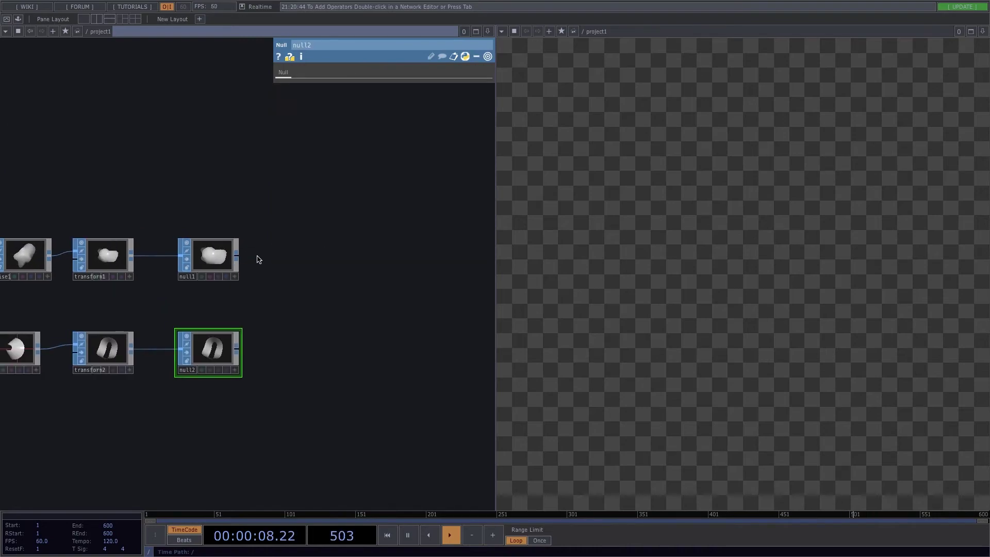
Add a SOP to CHOP from the output of the sphere chain's Null.
key("Tab")
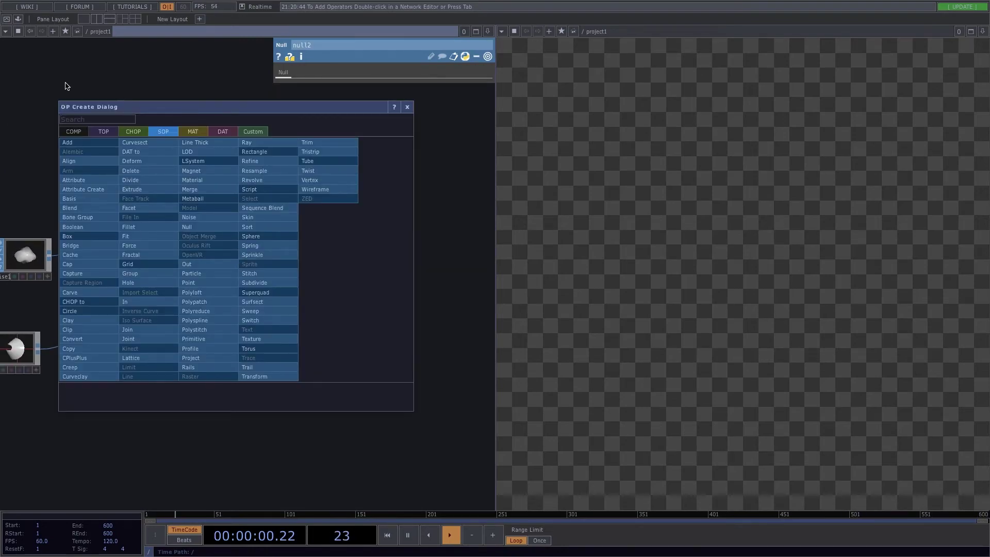
left_click(133, 132)
left_click(120, 152)
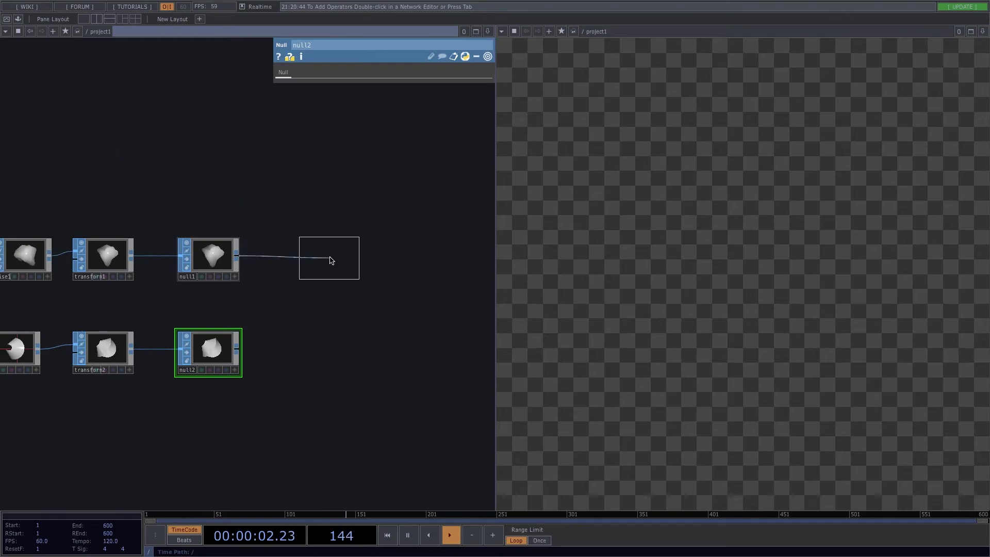
left_click(304, 258)
Add a SOP to CHOP from the output of the tube chain's Null.
left_click_drag(300, 387, 229, 385)
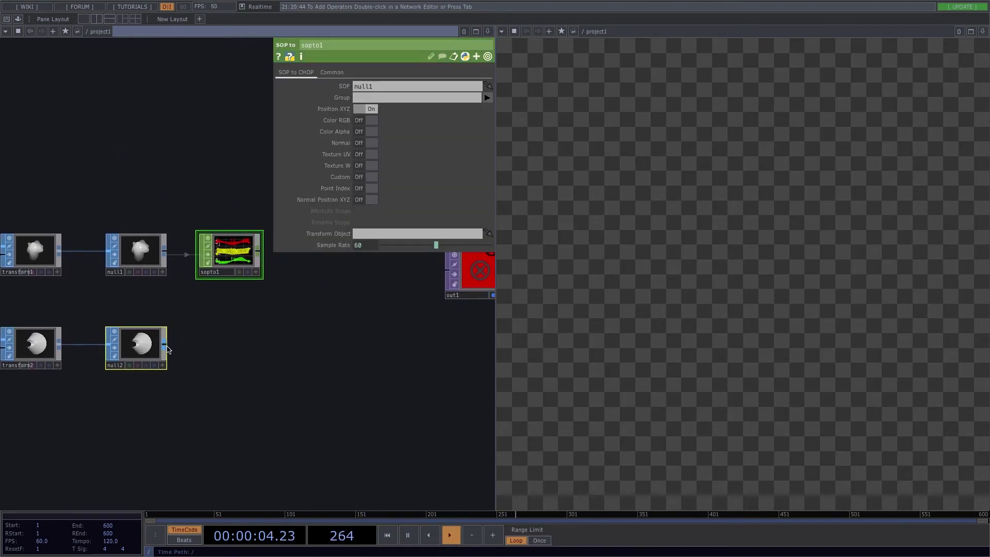
key("Tab")
left_click(69, 224)
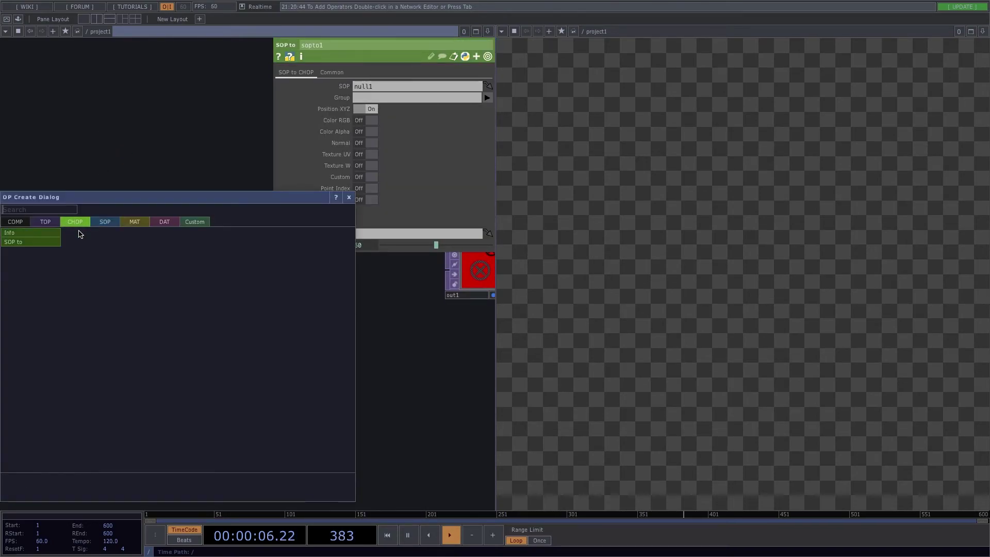
left_click(44, 242)
left_click(230, 349)
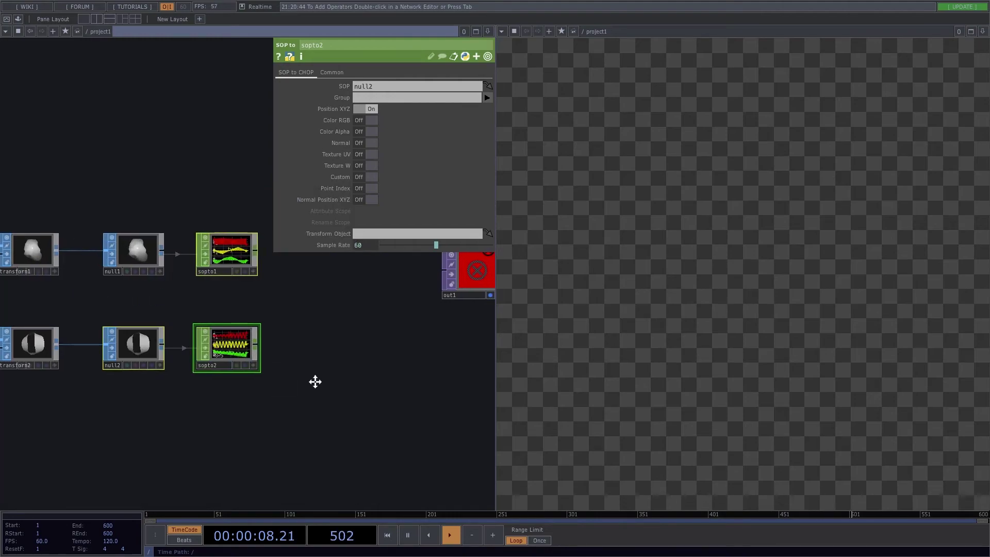
Add a Cross CHOP in front of the Out TOP and connect the sphere's SOP to CHOP to its input.
left_click_drag(316, 381, 256, 362)
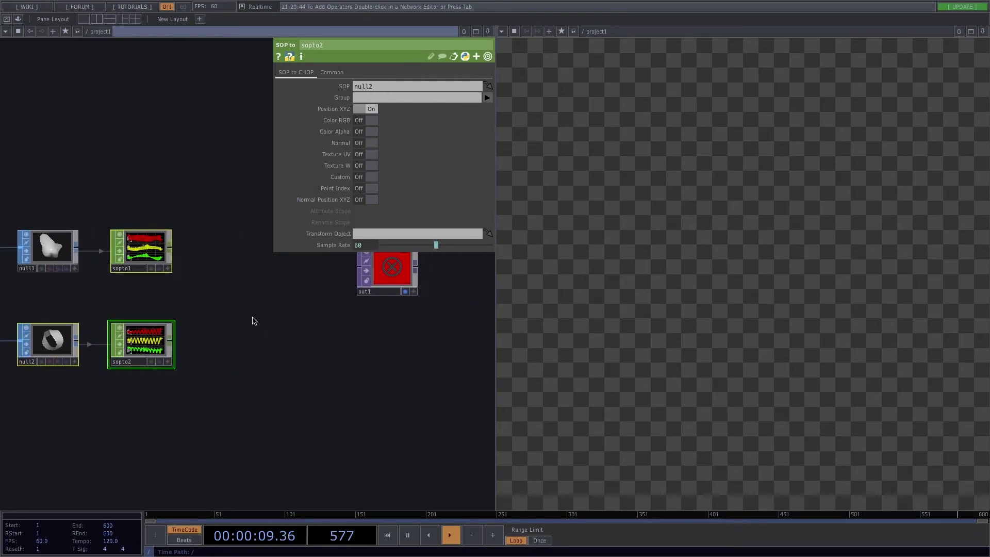
left_click_drag(384, 289, 431, 288)
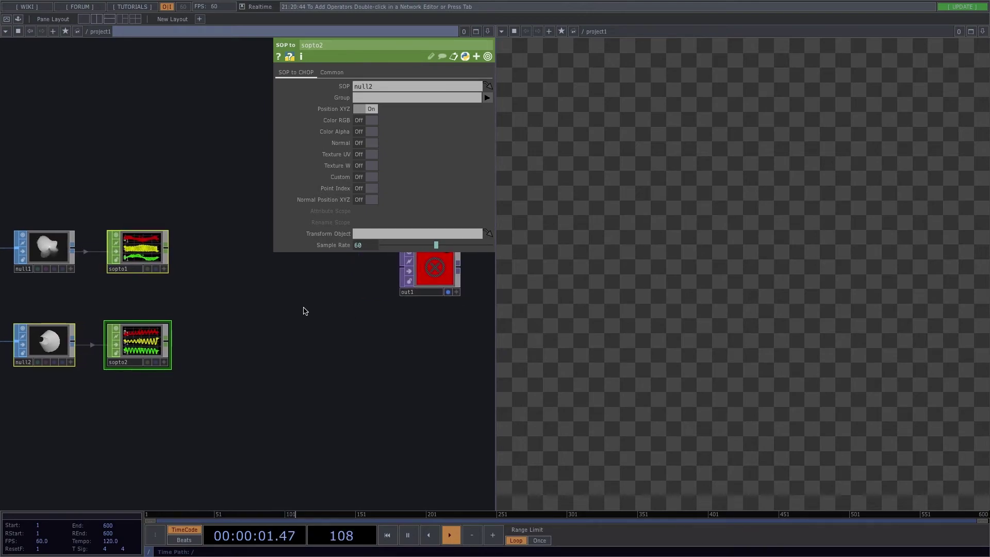
key("Tab")
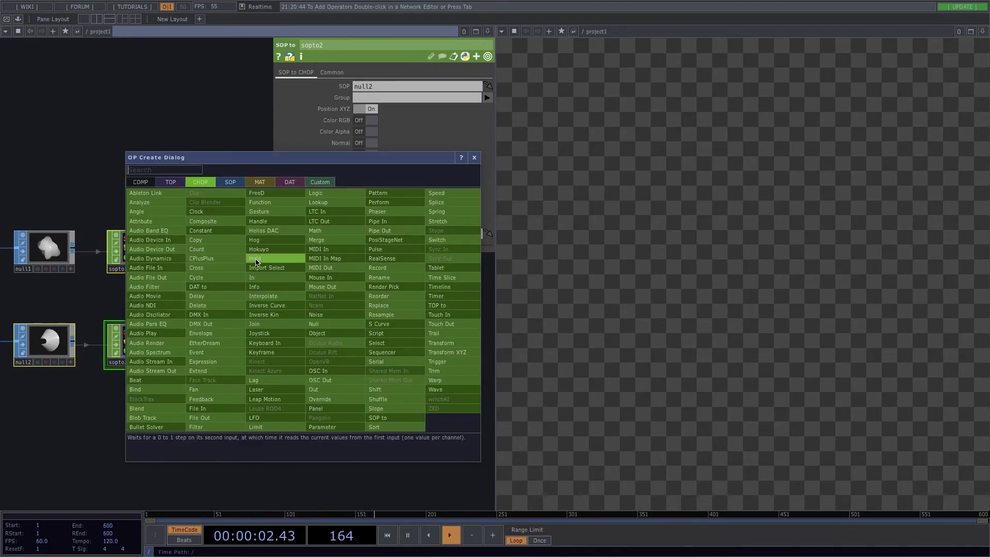
type("cro")
left_click(237, 267)
left_click(291, 281)
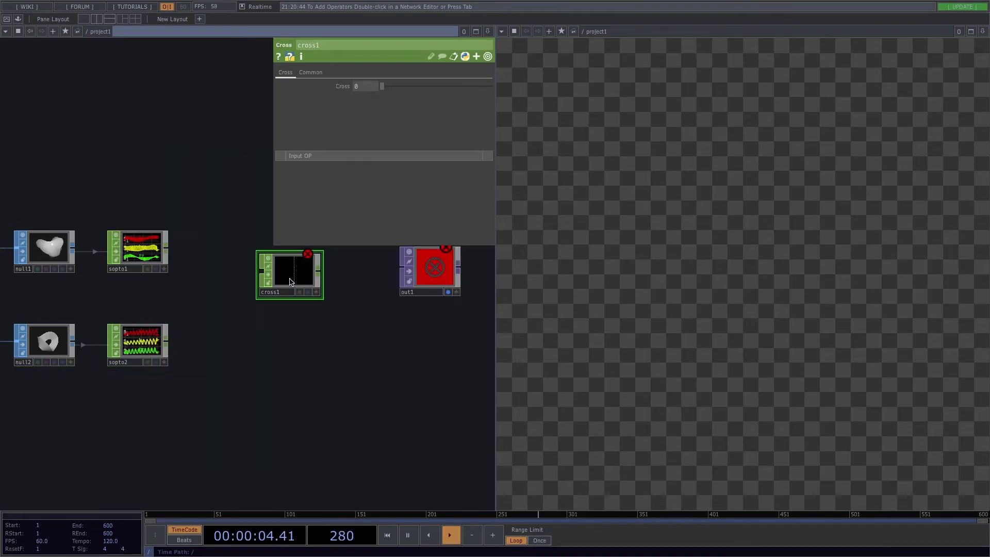
left_click(166, 248)
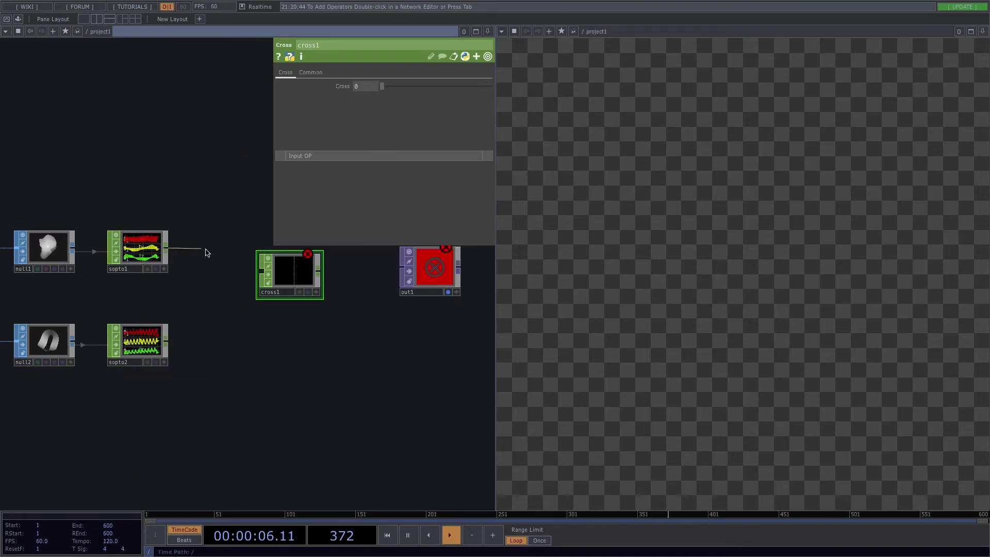
left_click(255, 272)
Connect a Stretch CHOP to the output of the tube's SOP to CHOP.
left_click_drag(206, 315, 243, 310)
left_click_drag(164, 287, 205, 252)
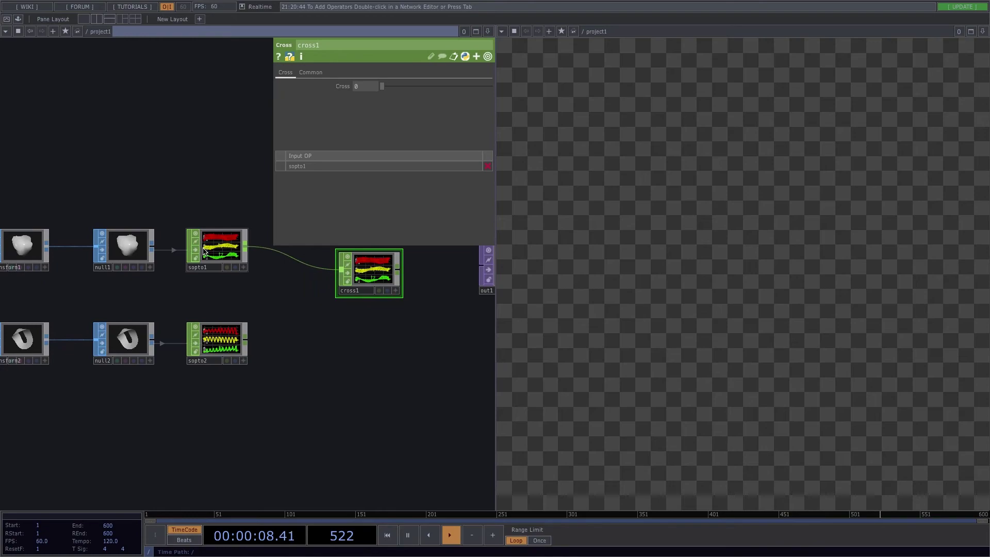
scroll(205, 252, "up", 5)
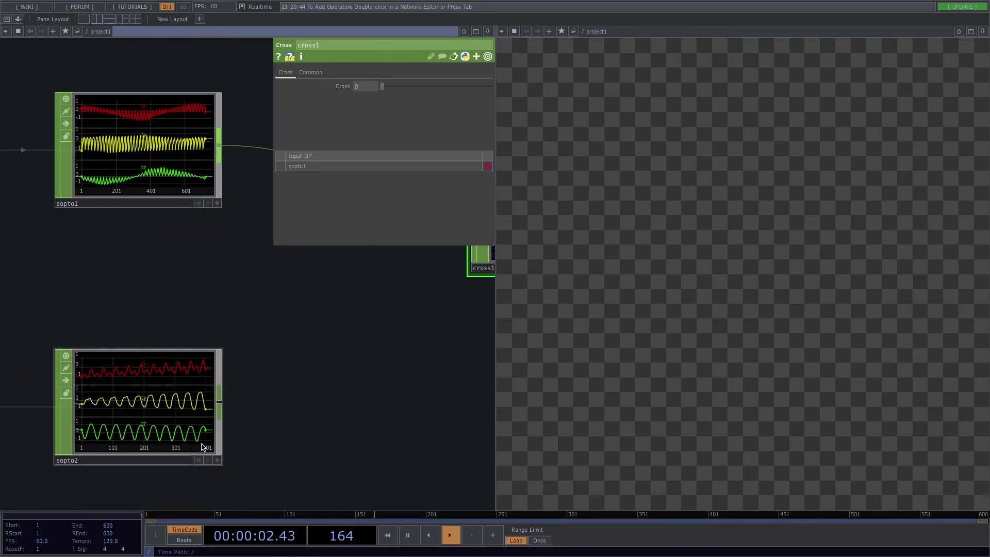
left_click_drag(289, 403, 267, 396)
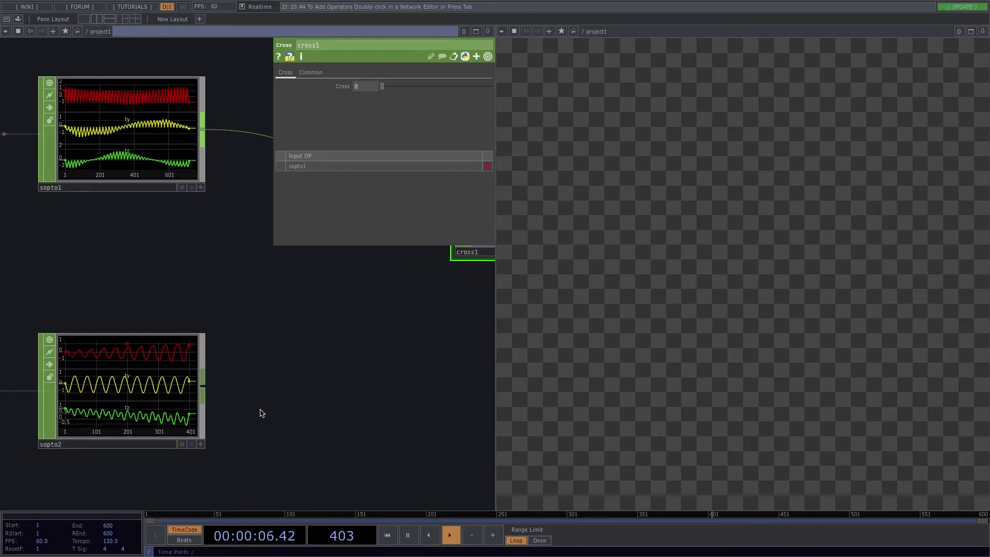
left_click(203, 388)
type("stre")
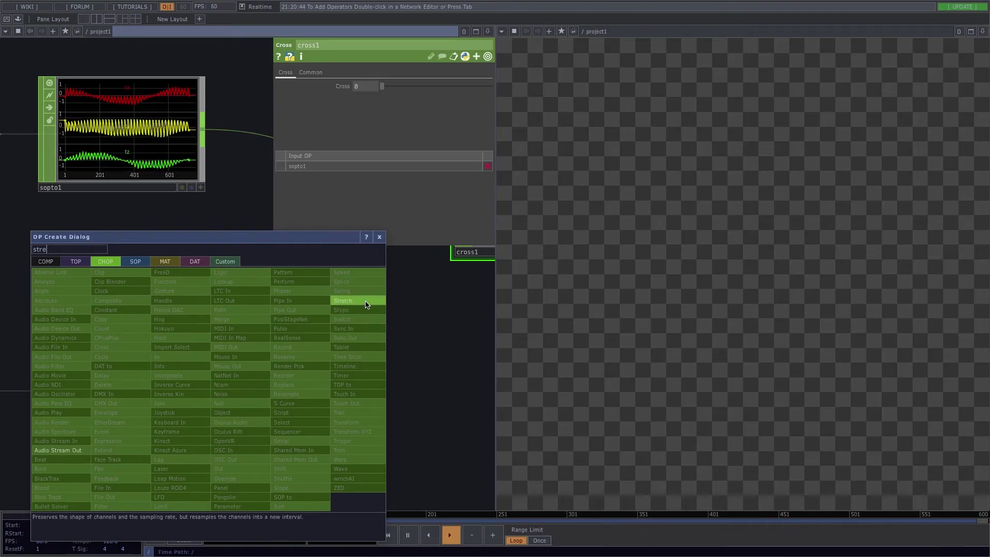
left_click(361, 302)
left_click(346, 363)
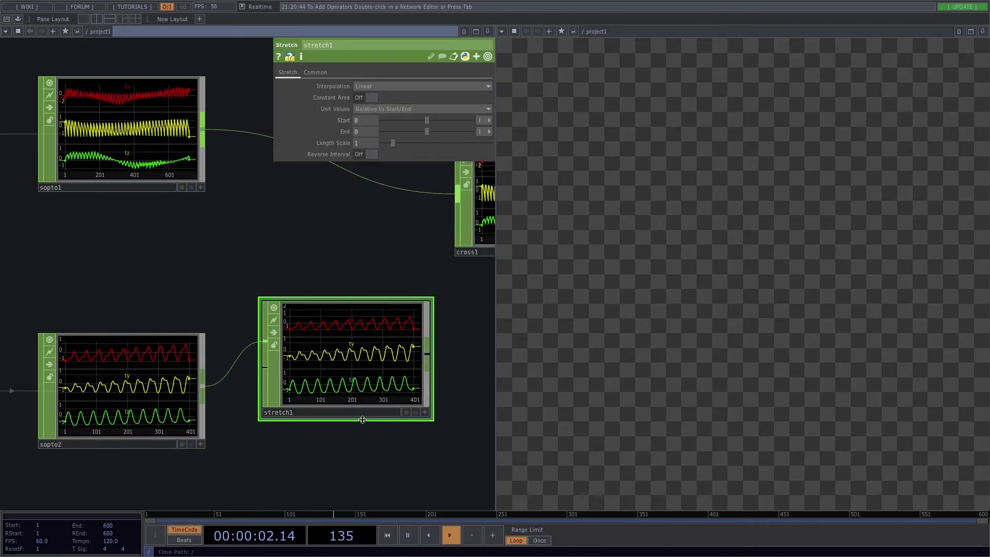
Drive the Stretch CHOP's Length Scale with a sample-count expression so the tube channels match the length of the sphere channels.
mouse_move(325, 271)
left_mouse_down()
mouse_move(290, 276)
mouse_move(308, 274)
left_mouse_up()
scroll(294, 268, "down", 3)
left_click_drag(161, 228, 256, 215)
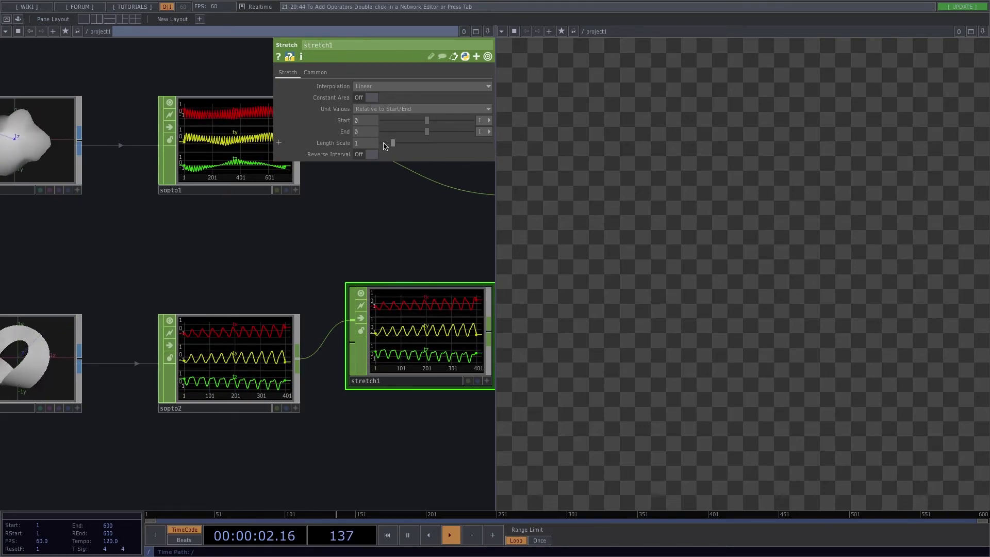
left_click_drag(398, 147, 380, 150)
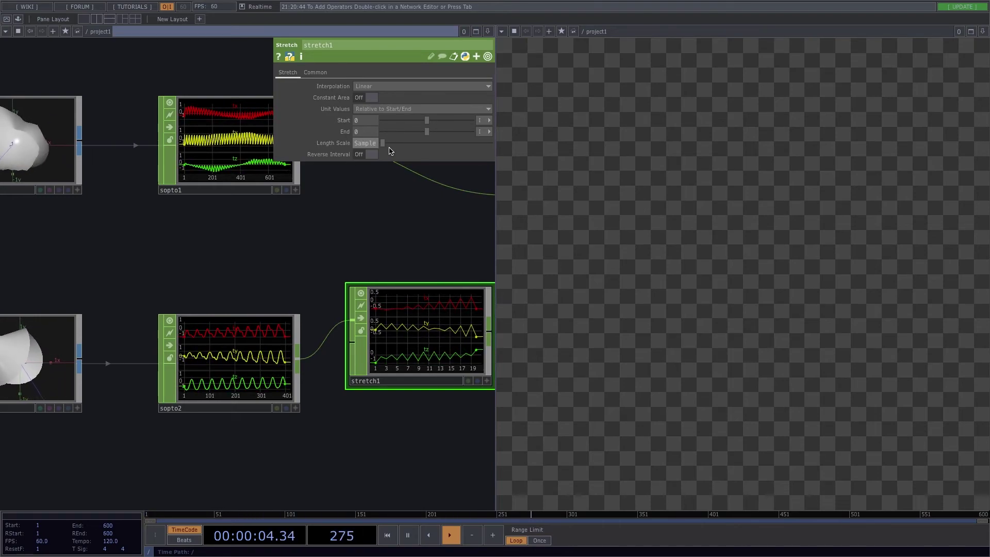
key("Return")
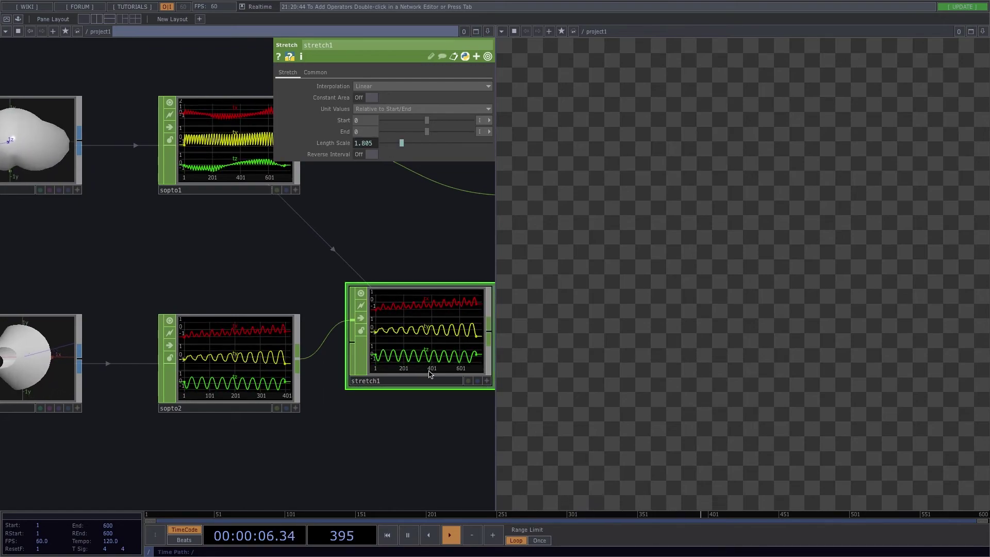
Add a Box SOP below the tube chain and feed it into the tube chain's Null to test the stretched channel length.
left_click_drag(364, 445, 396, 412)
middle_click_drag(369, 421, 325, 446)
left_click_drag(326, 442, 342, 395)
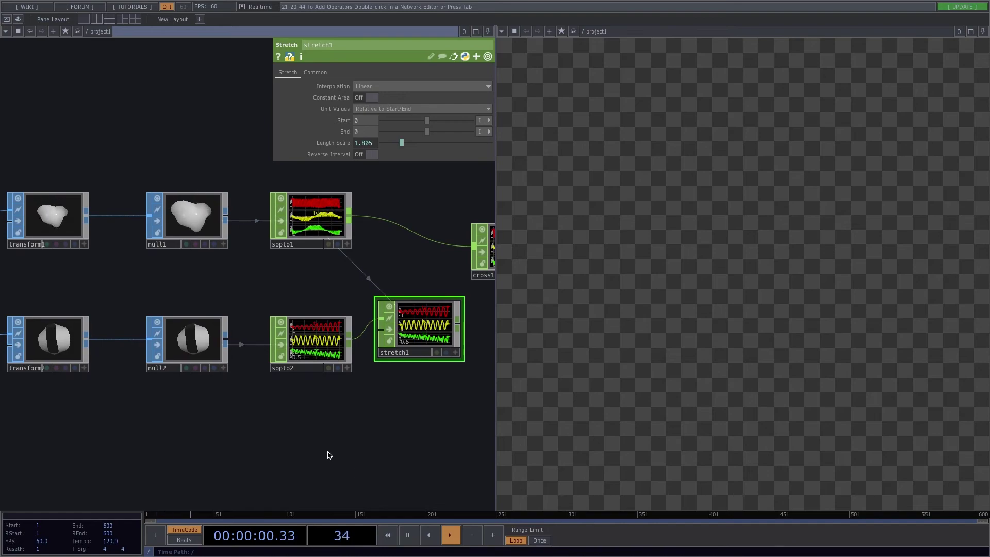
left_click_drag(329, 455, 378, 403)
key("Tab")
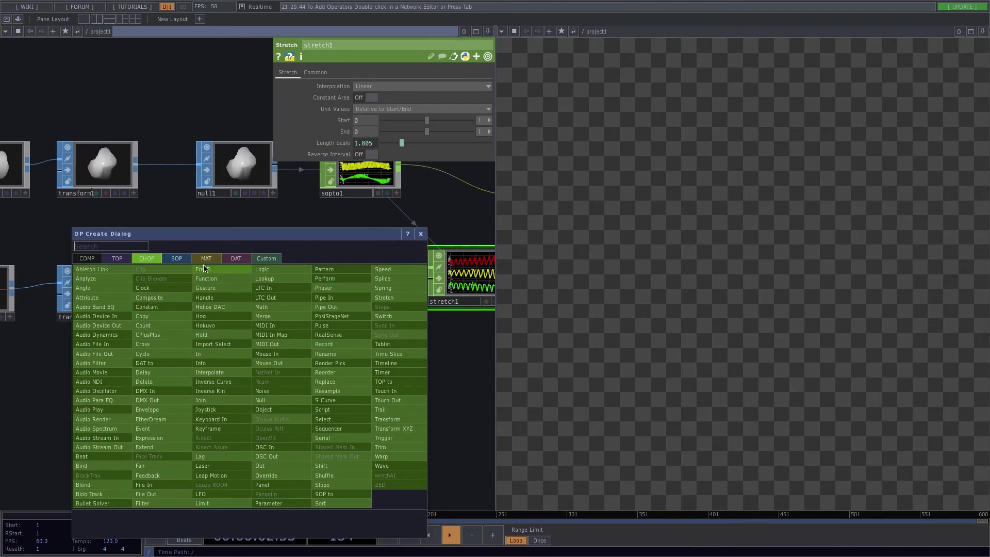
left_click(187, 258)
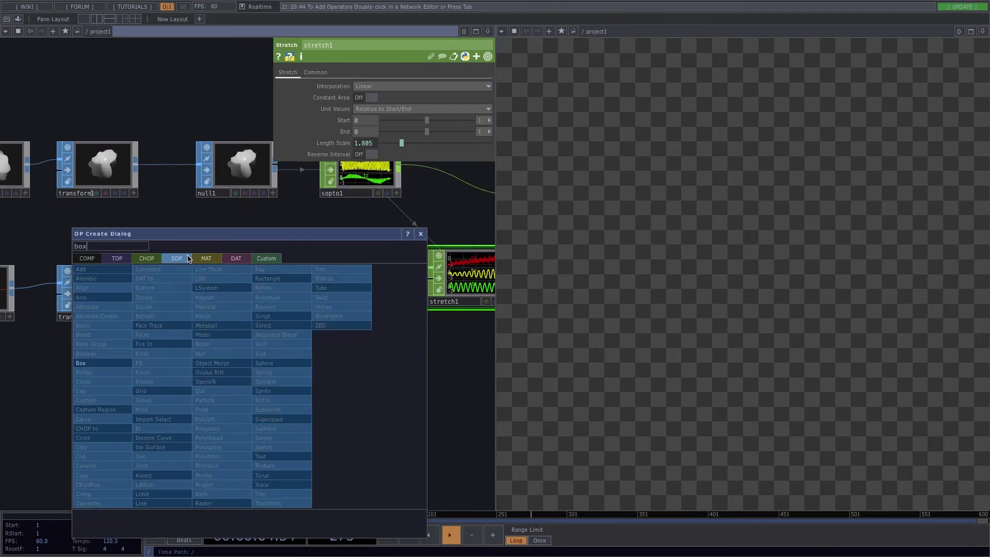
left_click(97, 364)
left_click(126, 384)
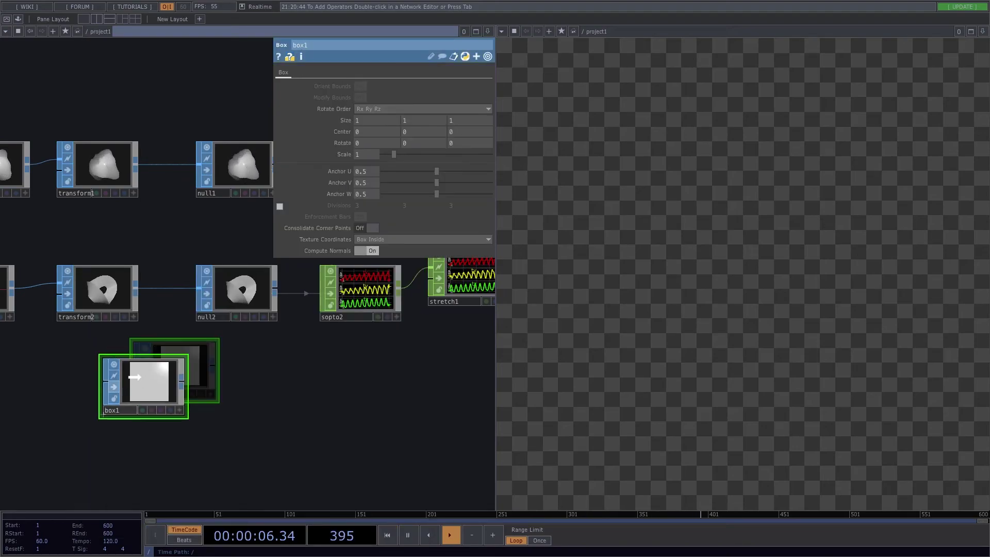
left_click_drag(166, 381, 200, 298)
left_click_drag(378, 398, 291, 414)
scroll(286, 328, "up", 3)
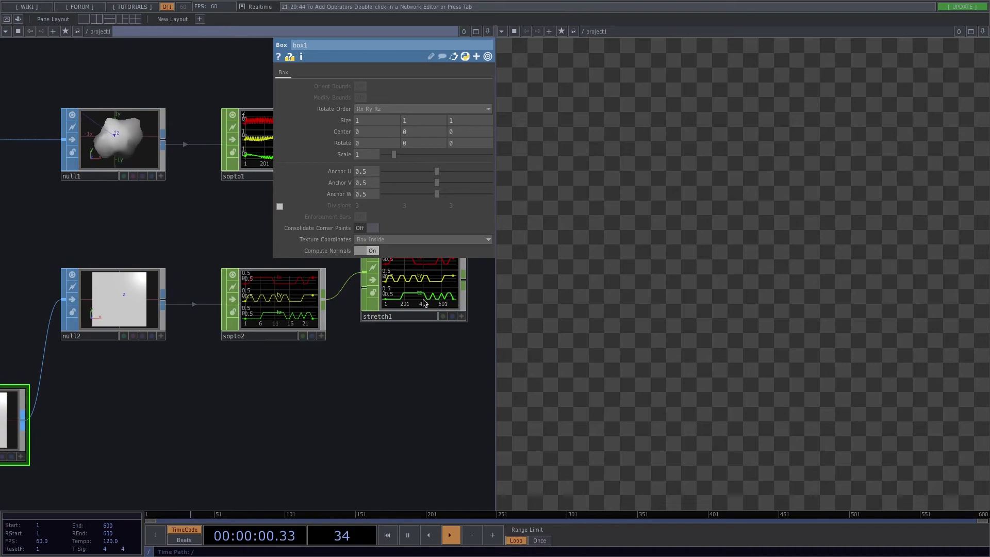
scroll(406, 346, "right", 3)
scroll(405, 345, "up", 2)
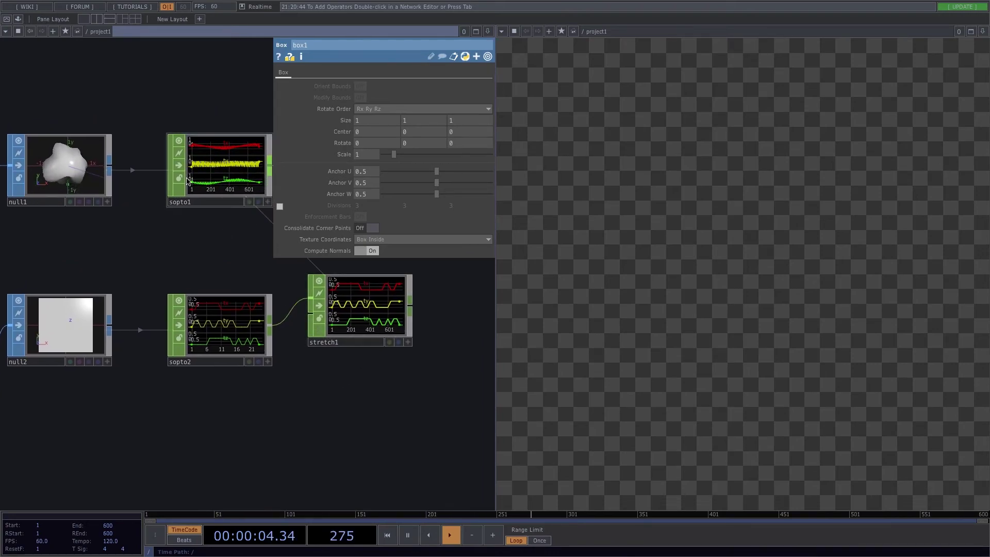
Delete the test Box SOP and reconnect the tube chain's Transform to its Null.
scroll(310, 429, "left", 4)
scroll(309, 428, "down", 2)
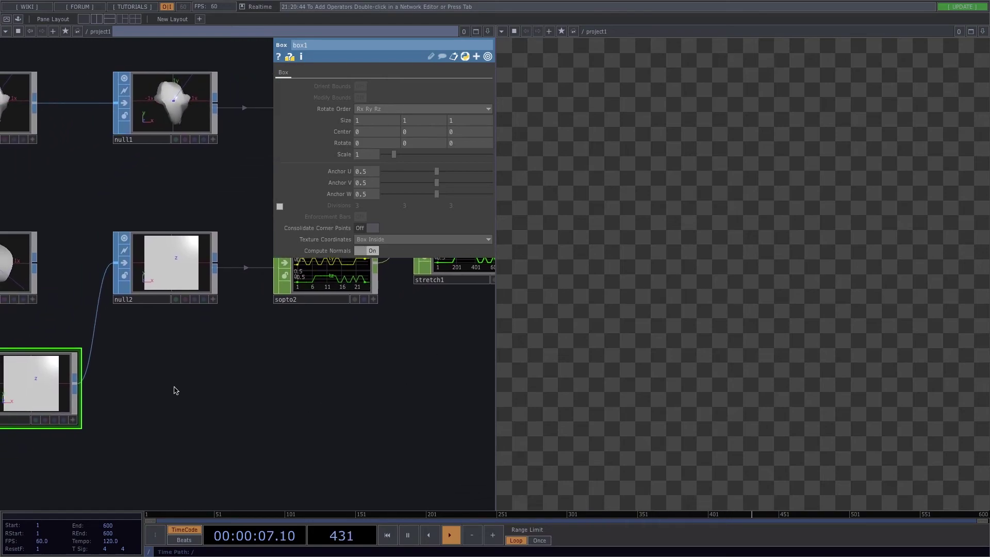
key("Delete")
left_click_drag(34, 263, 130, 267)
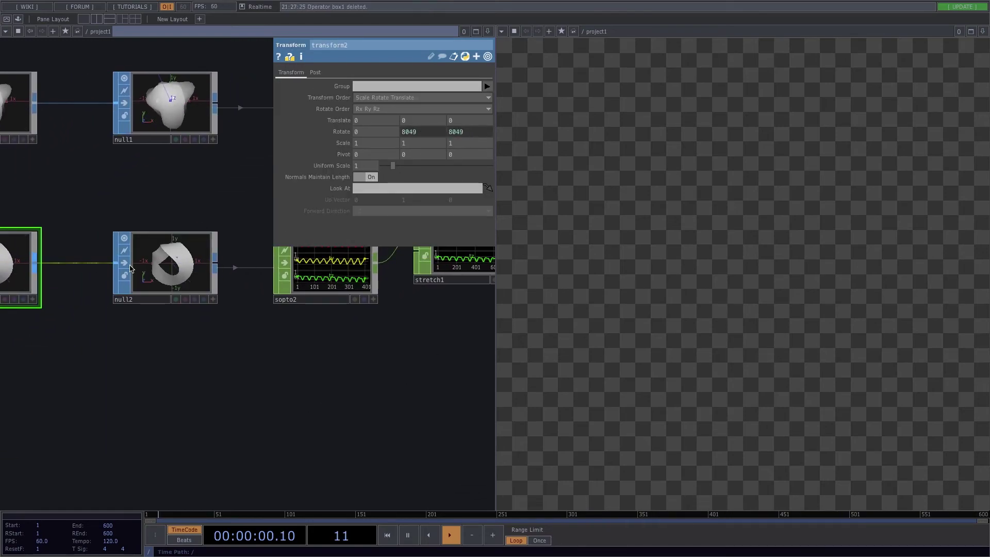
Move the Out TOP further along and append a Null CHOP to the Cross CHOP's output.
left_click_drag(428, 320, 175, 385)
scroll(397, 358, "down", 3)
left_click_drag(296, 363, 150, 373)
left_click_drag(263, 285, 321, 286)
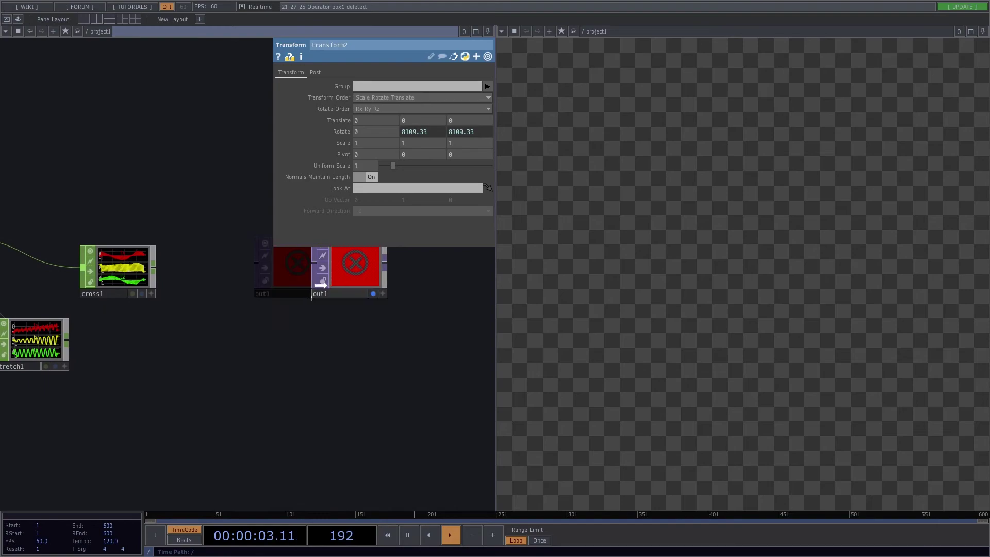
scroll(312, 297, "left", 5)
scroll(296, 351, "up", 3)
right_click(298, 353)
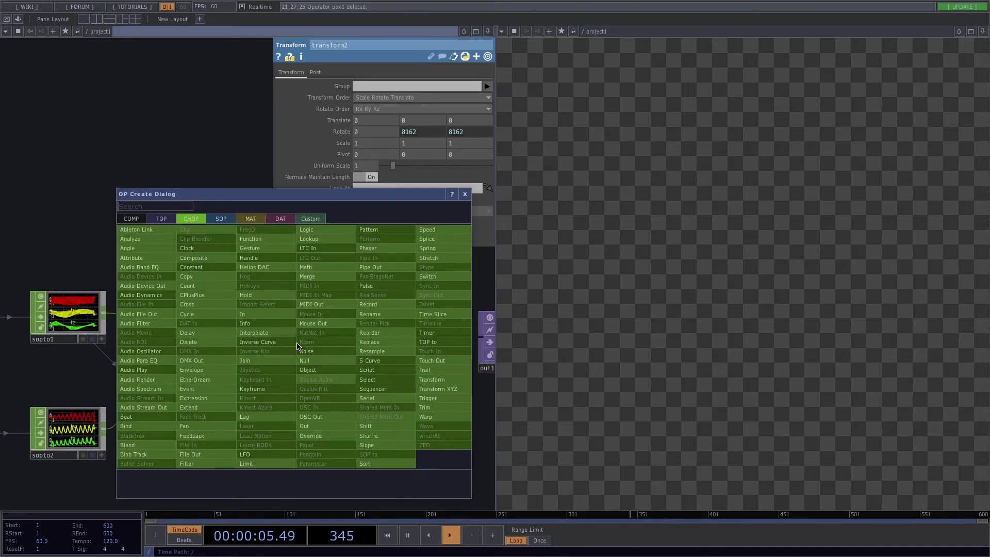
type("nu")
left_click(318, 365)
left_click(356, 322)
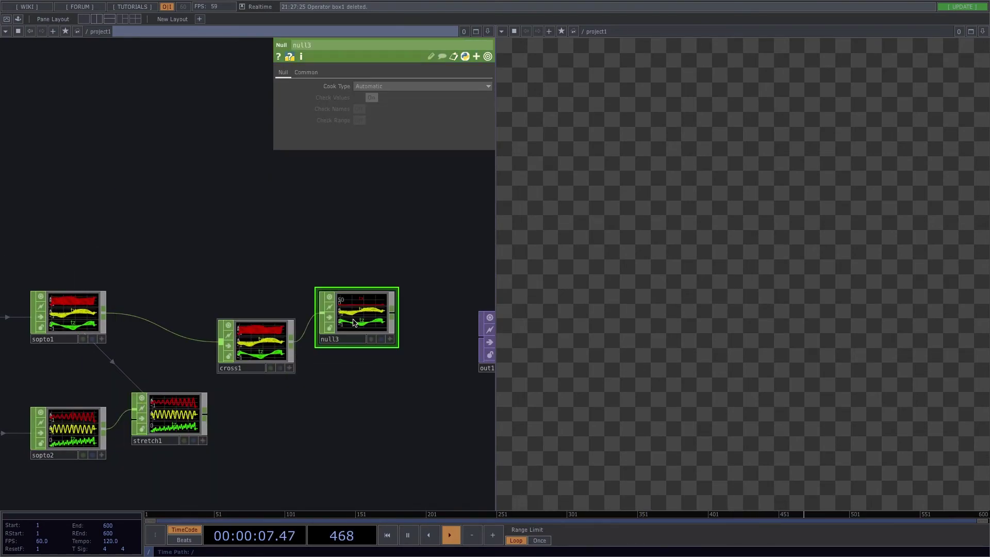
left_click_drag(356, 325, 371, 341)
Place a new Box SOP in the empty area above the sphere chain.
left_click_drag(173, 310, 266, 300)
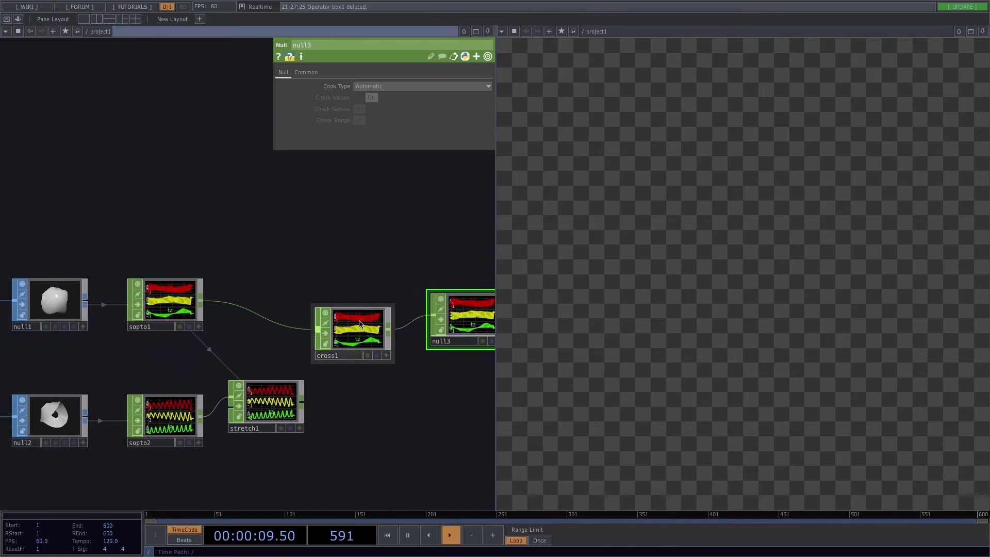
scroll(241, 297, "up", 3)
scroll(238, 295, "down", 1)
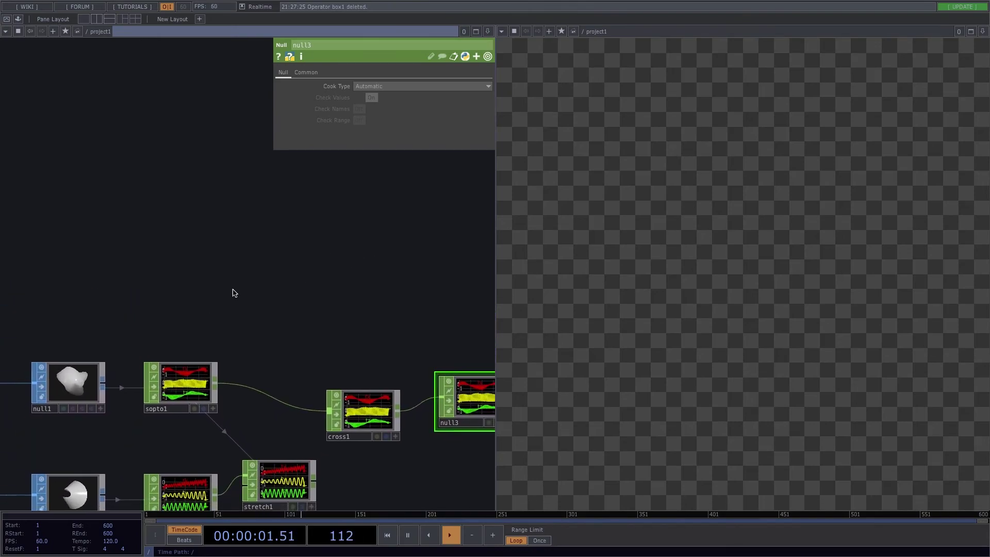
left_click_drag(217, 266, 275, 323)
double_click(225, 257)
type("box")
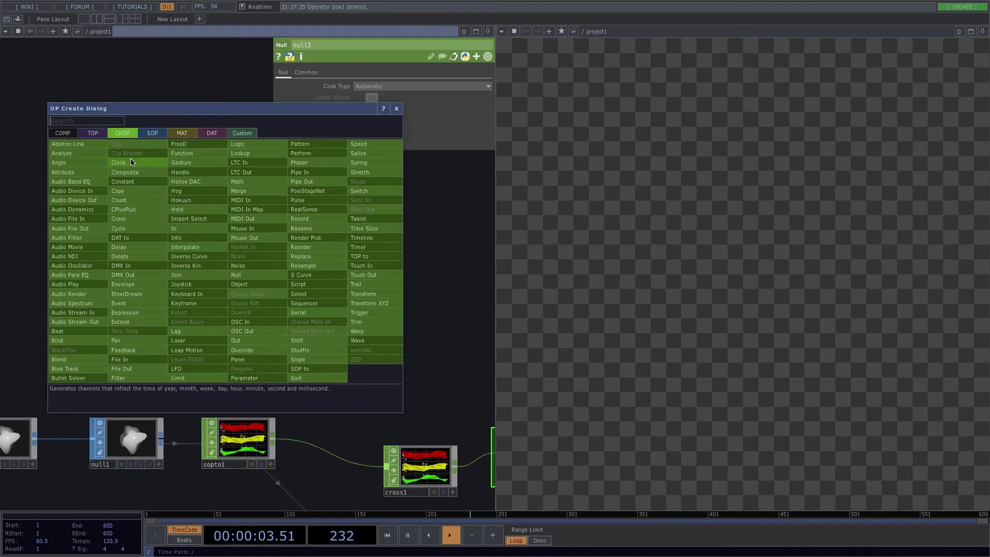
left_click(152, 133)
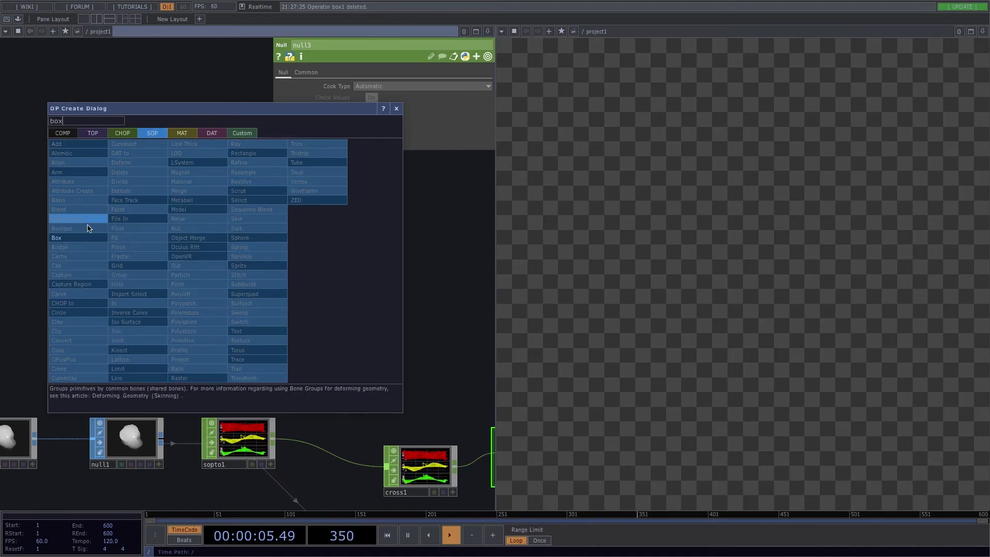
left_click(56, 238)
left_click(178, 221)
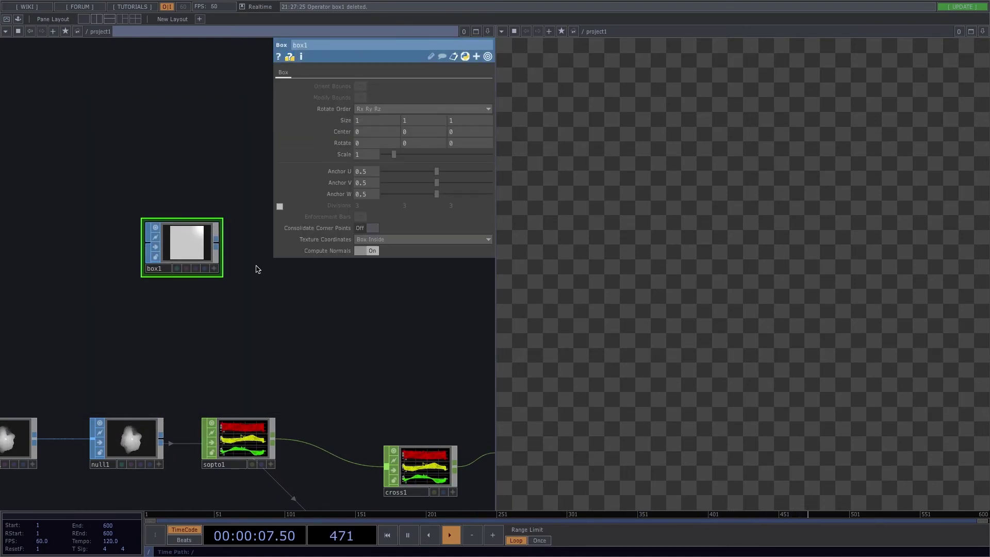
Append a Null SOP to the Box SOP.
key("Tab")
type("nmu")
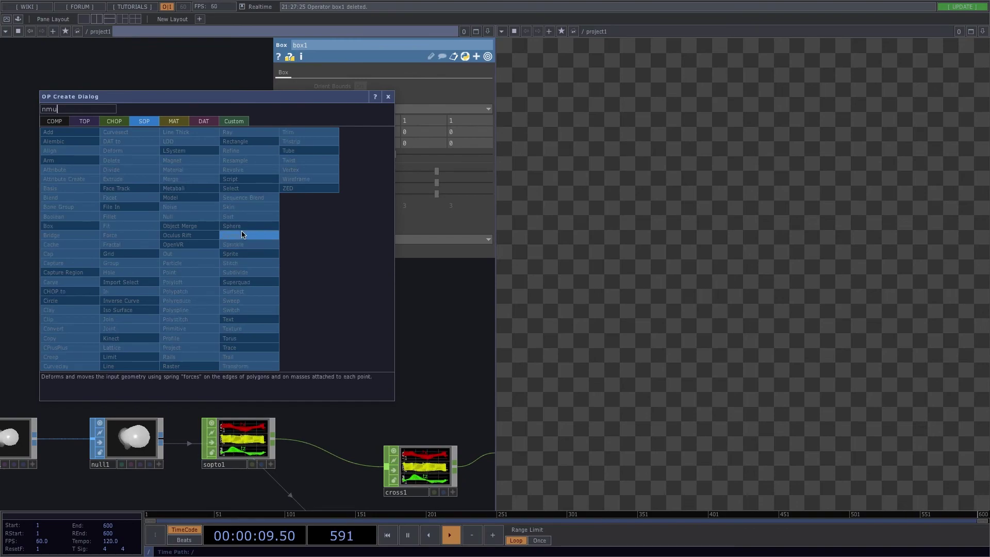
left_click(167, 217)
left_click(331, 275)
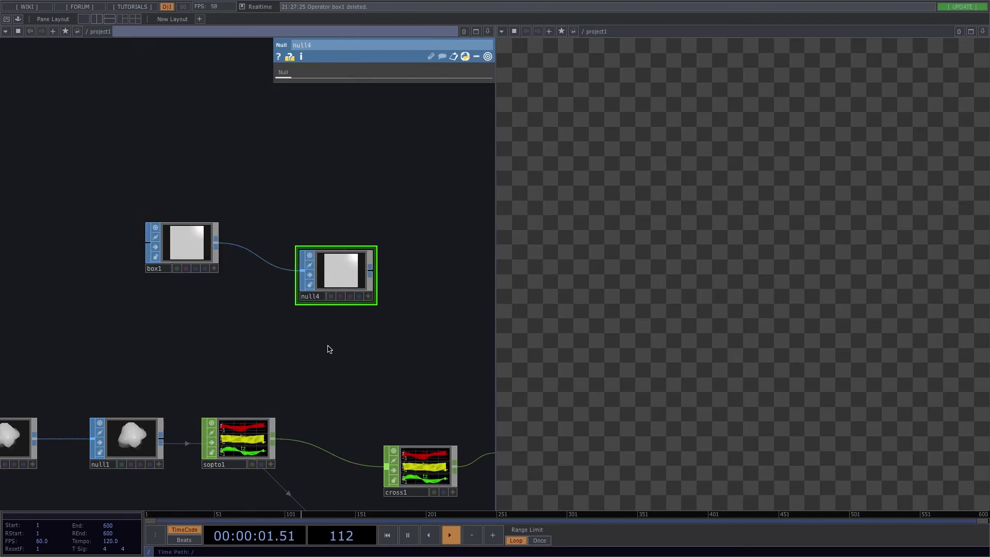
Create a Geometry COMP fed by the box chain's Null SOP.
left_click_drag(327, 347, 227, 318)
key("Tab")
left_click(83, 94)
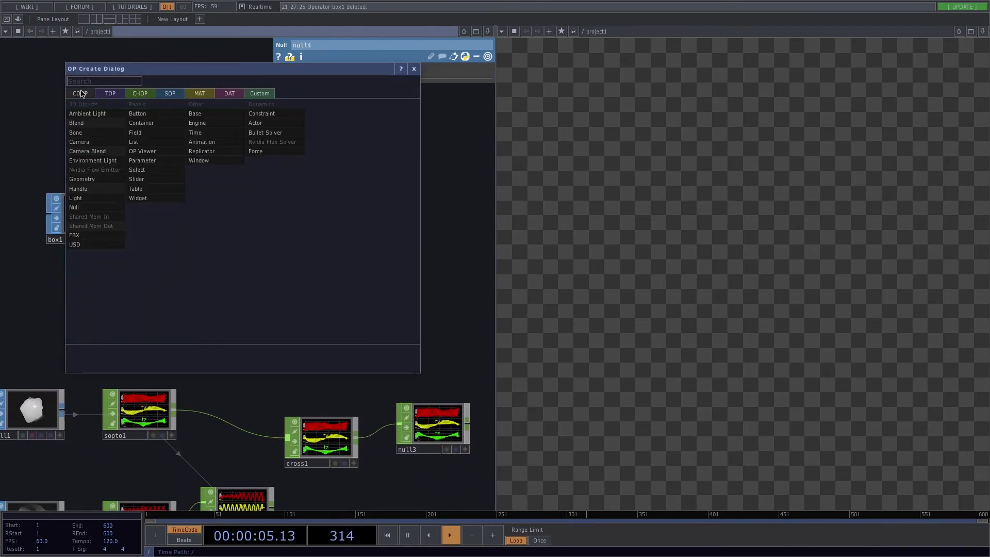
type("ge")
left_click(103, 183)
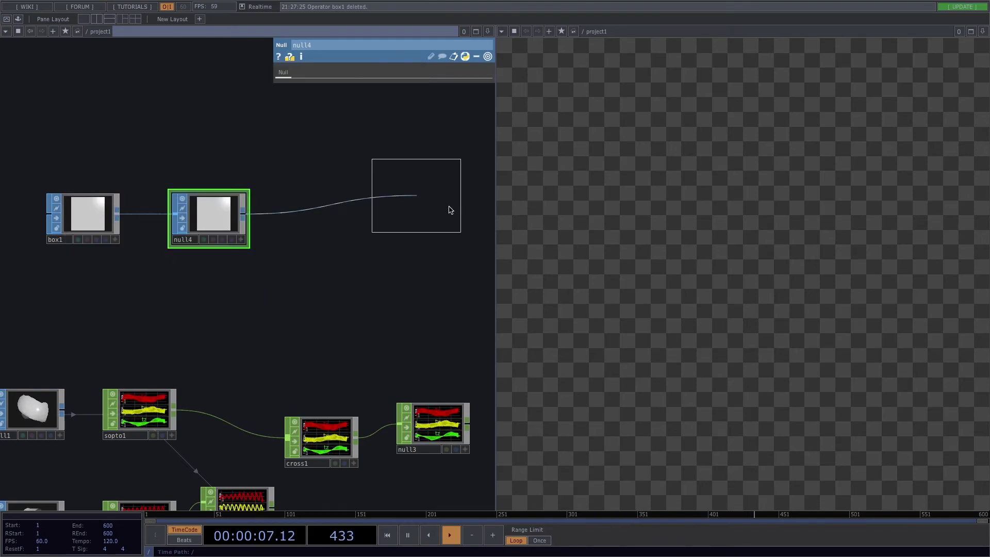
left_click(353, 219)
Add a Camera COMP and a Light COMP near the Geometry COMP.
key("Tab")
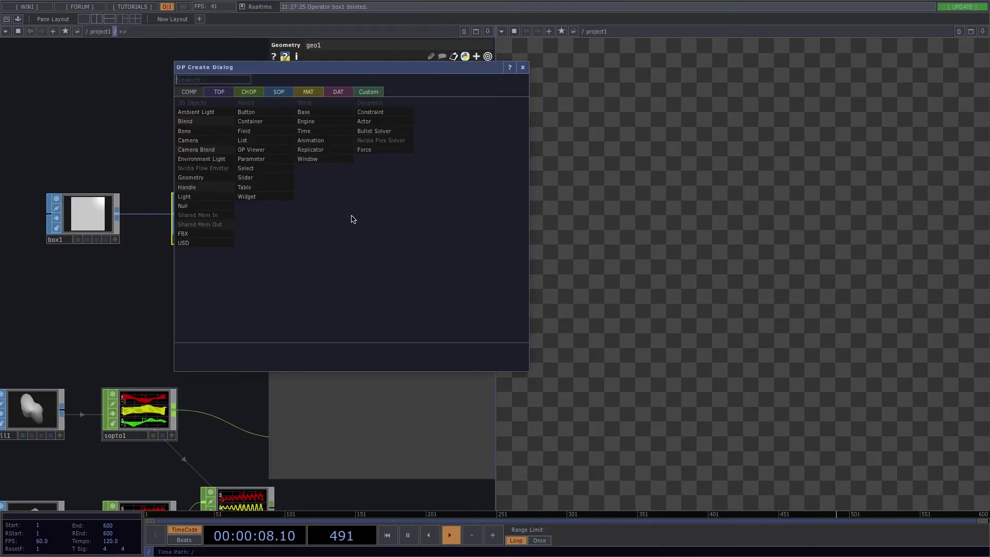
right_click(194, 142)
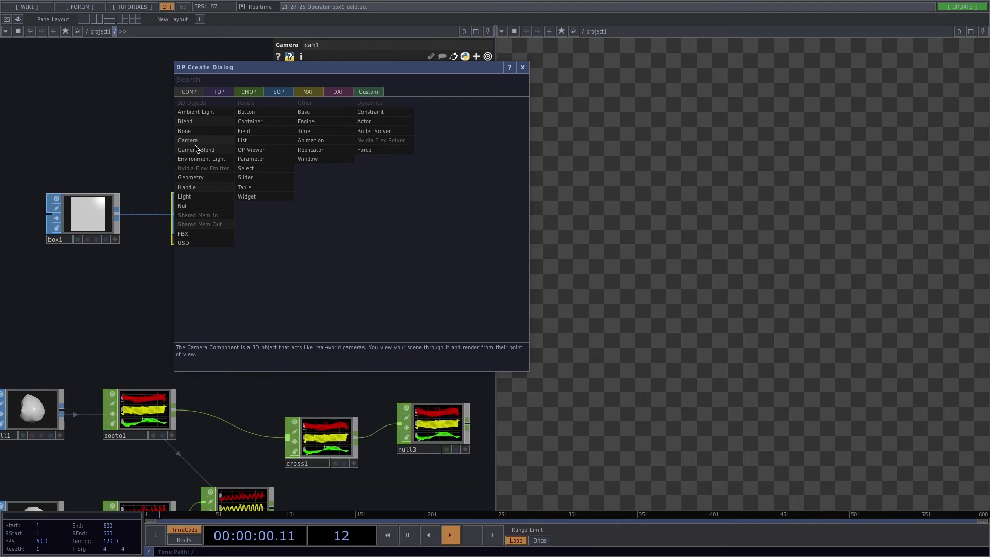
left_click(199, 194)
left_click(231, 123)
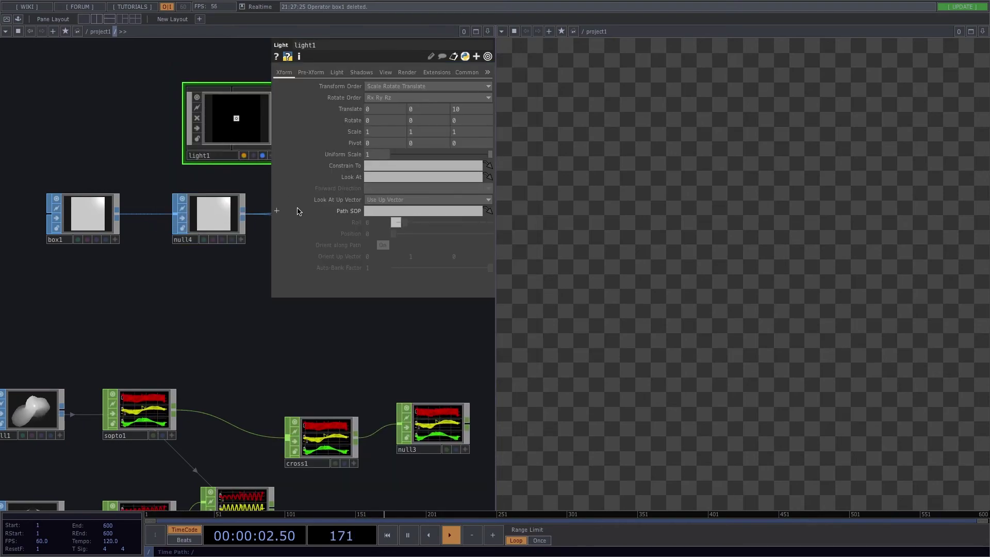
key("p")
Stack the Light COMP above the camera and geometry, and bring the Out TOP up beside them.
left_click_drag(456, 149, 158, 199)
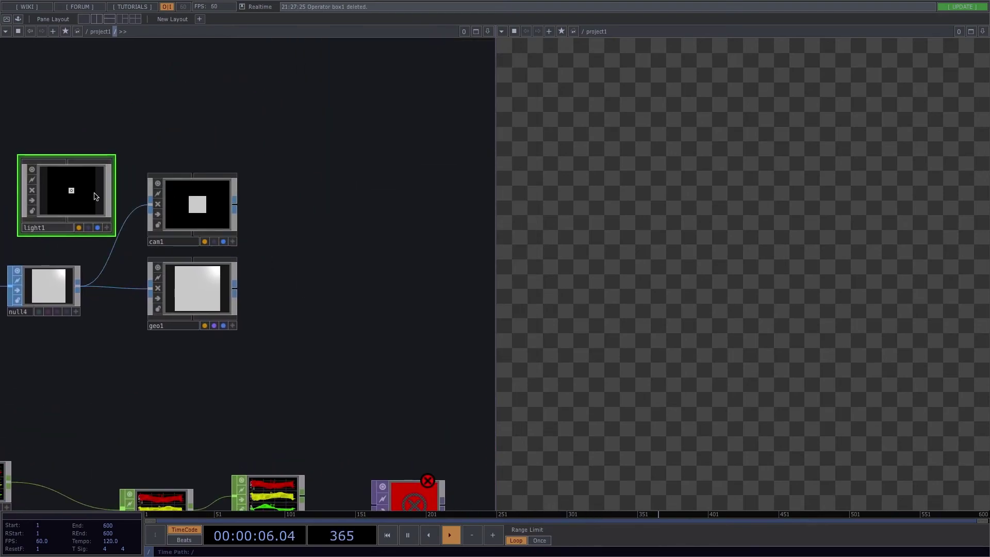
left_click_drag(96, 195, 236, 125)
left_click_drag(329, 216, 250, 170)
left_click_drag(332, 450, 389, 226)
left_click_drag(323, 294, 303, 299)
Add a Render TOP next to the camera and geometry, and align the Out TOP with it.
key("Tab")
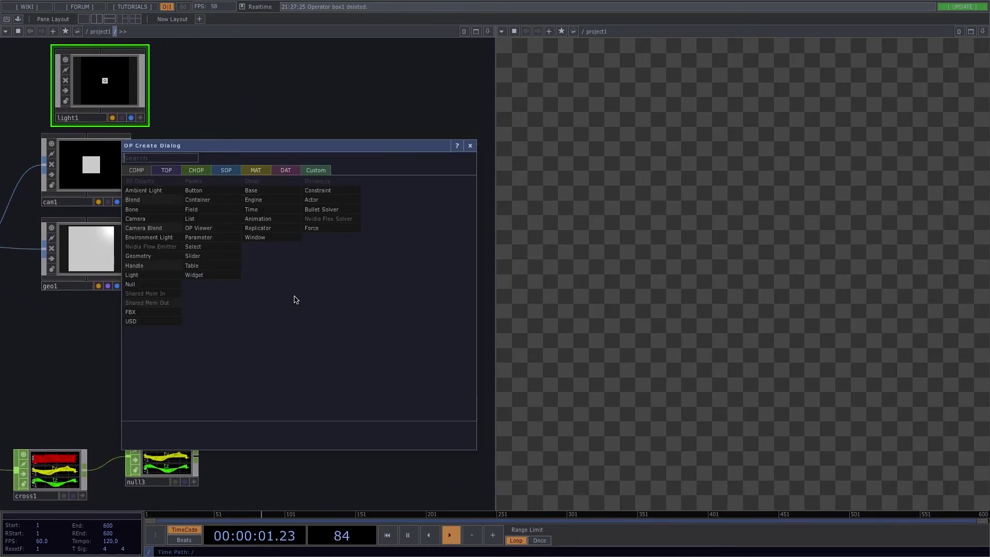
left_click(161, 171)
type("render")
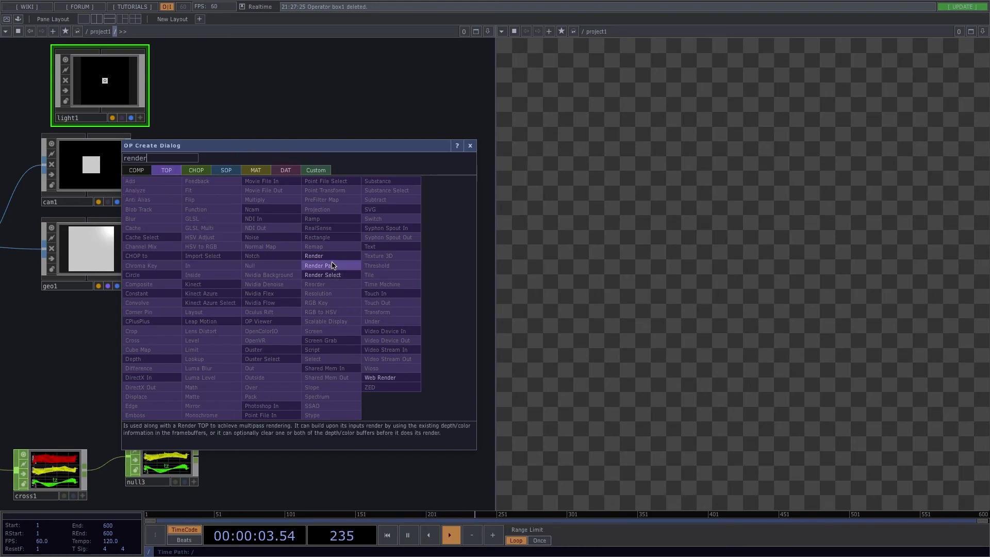
left_click(314, 256)
left_click(190, 209)
left_click_drag(369, 256, 397, 228)
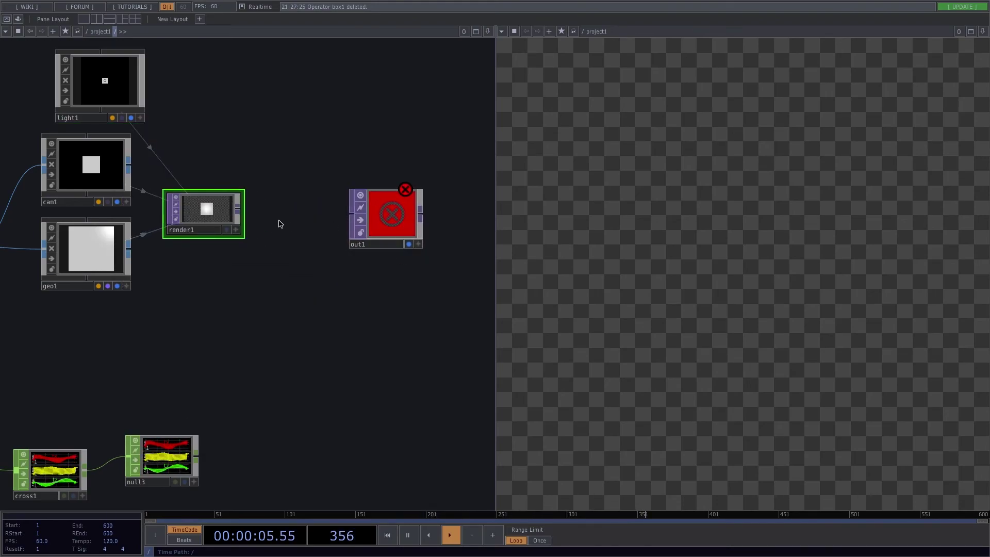
Insert a Transform TOP between the Render and Out TOPs and composite it over a black background with alpha 1.
right_click(240, 215)
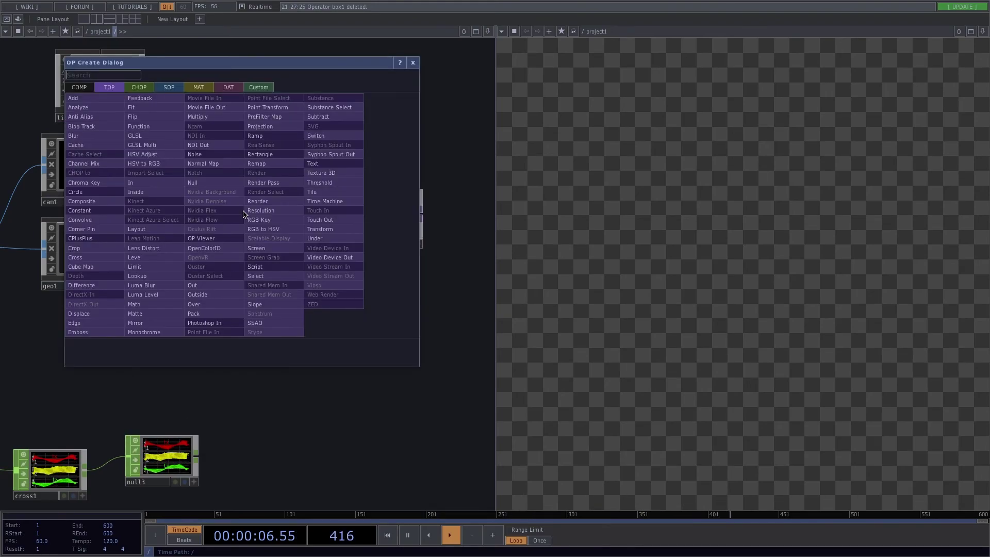
left_click(332, 223)
left_click(299, 227)
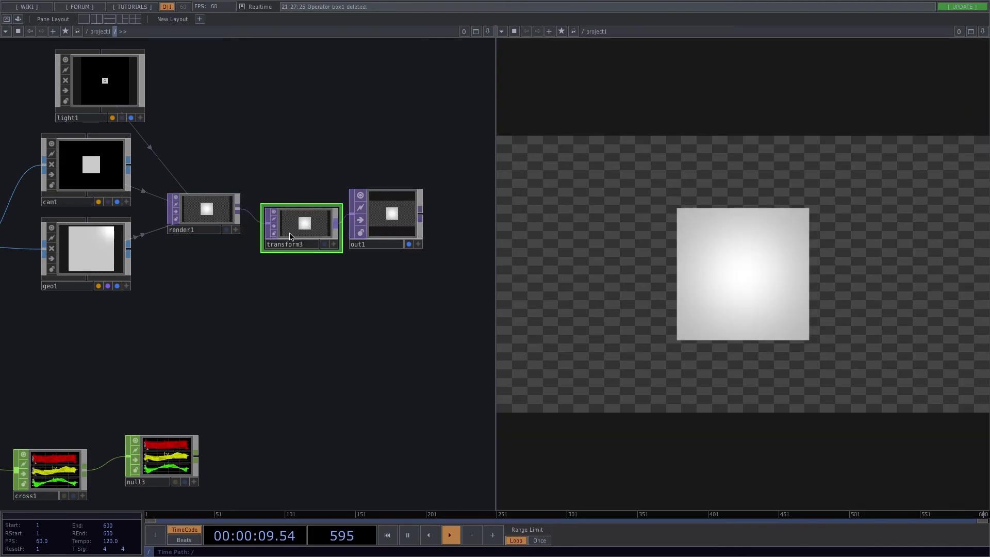
key("p")
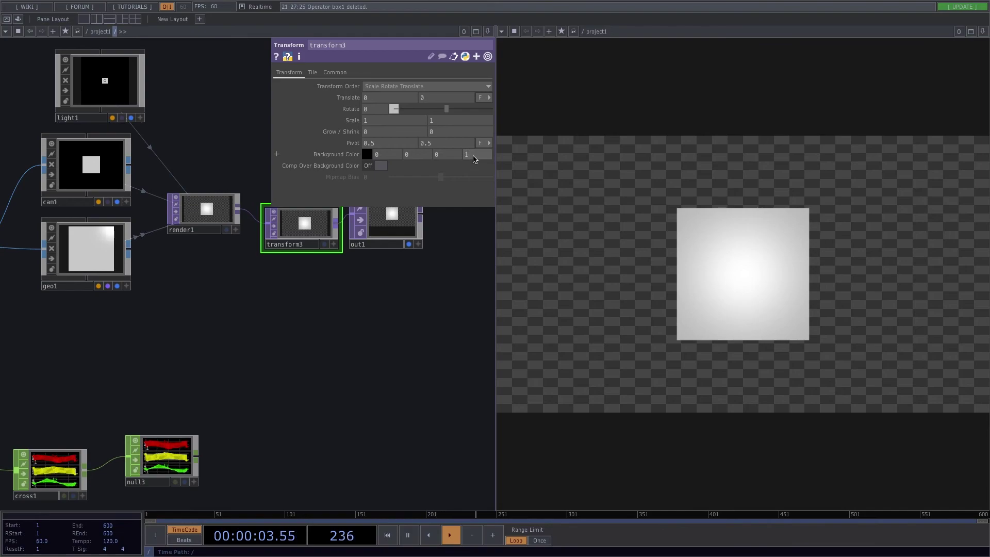
left_click(374, 166)
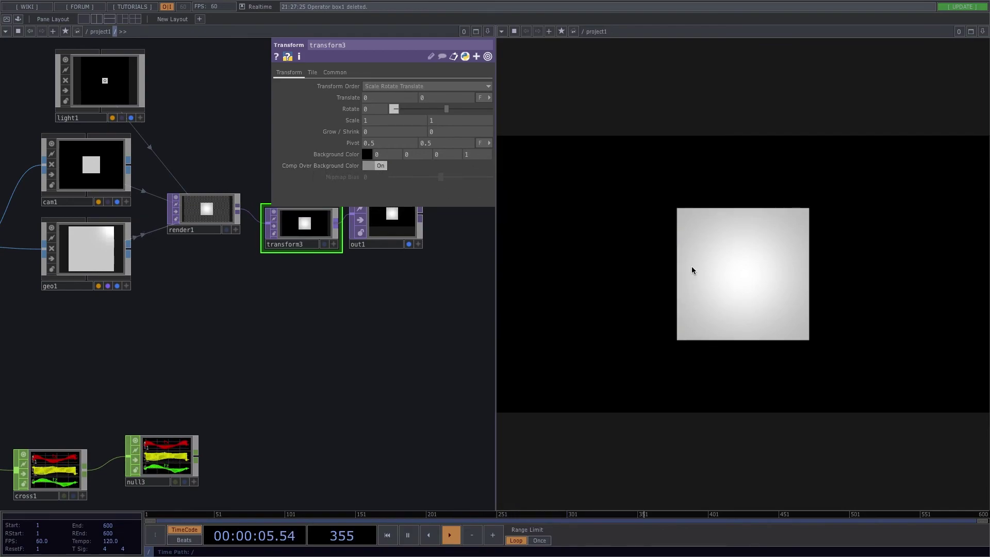
Turn on instancing for the Geometry COMP.
left_click_drag(265, 358, 307, 323)
middle_click_drag(305, 325, 271, 330)
left_click_drag(304, 323, 398, 275)
middle_click_drag(297, 312, 288, 312)
left_click_drag(288, 312, 320, 323)
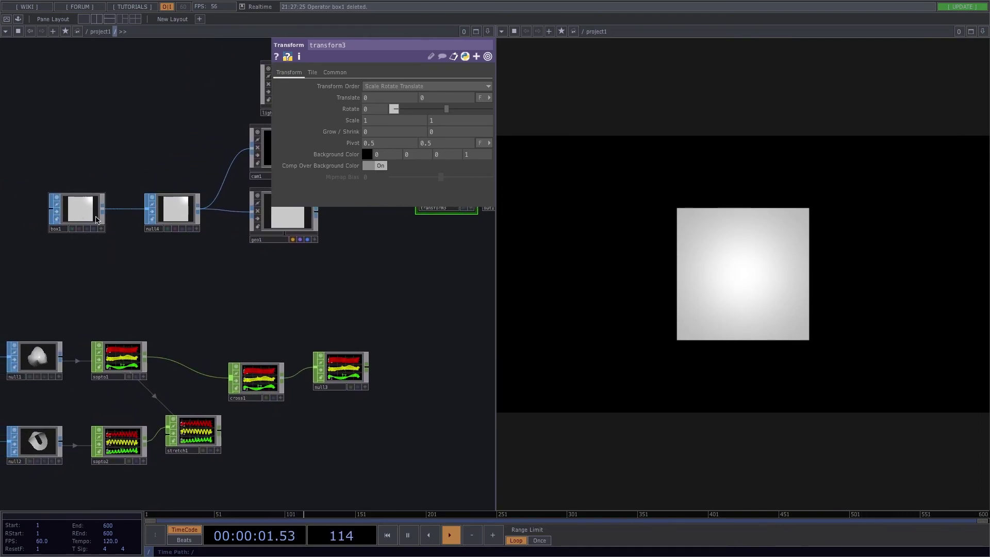
left_click_drag(335, 369, 346, 369)
left_click(276, 225)
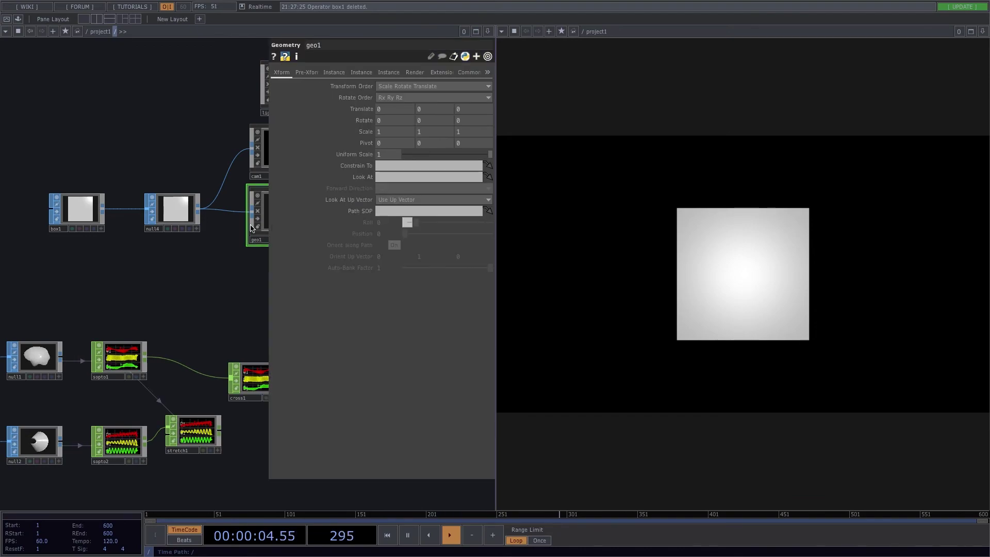
left_click_drag(187, 282, 105, 276)
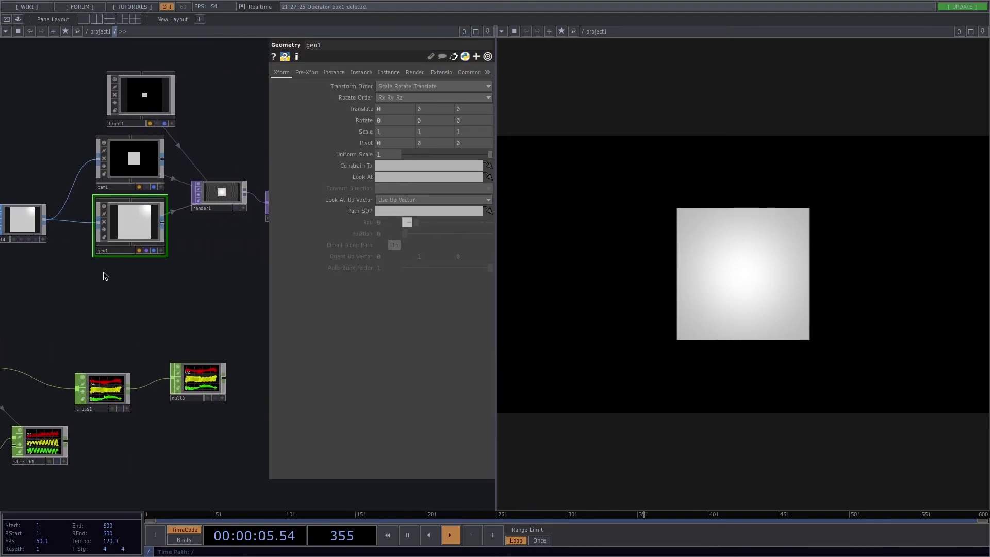
left_click(354, 74)
left_click(393, 87)
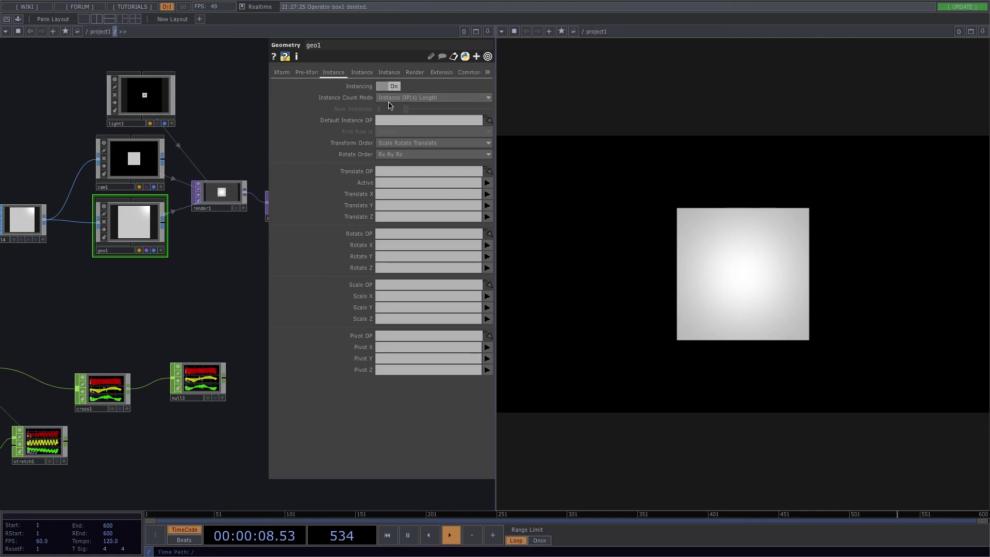
Use null3 as the geometry's instance Translate OP and map tx, ty and tz to Translate X, Y and Z.
left_click_drag(201, 397, 398, 170)
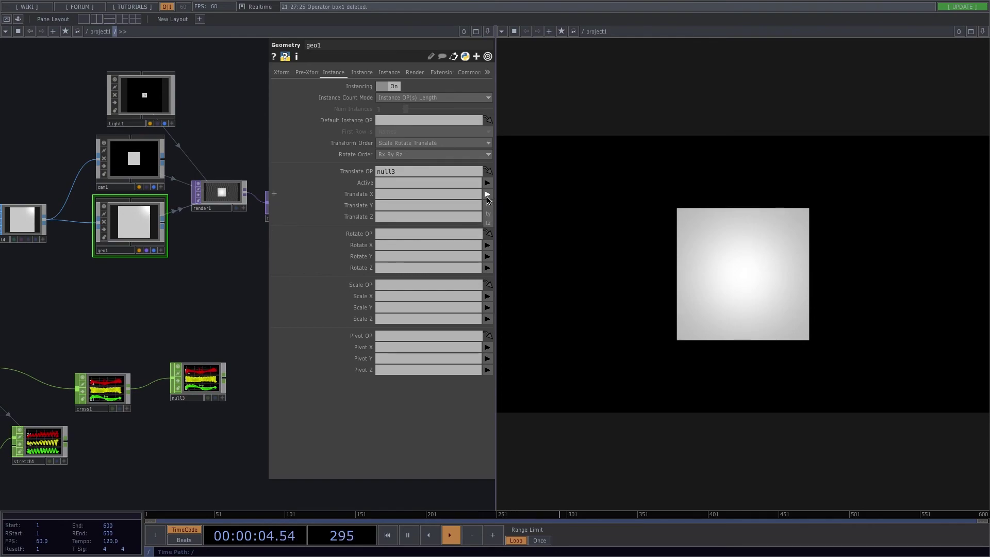
left_click(490, 209)
left_click(488, 205)
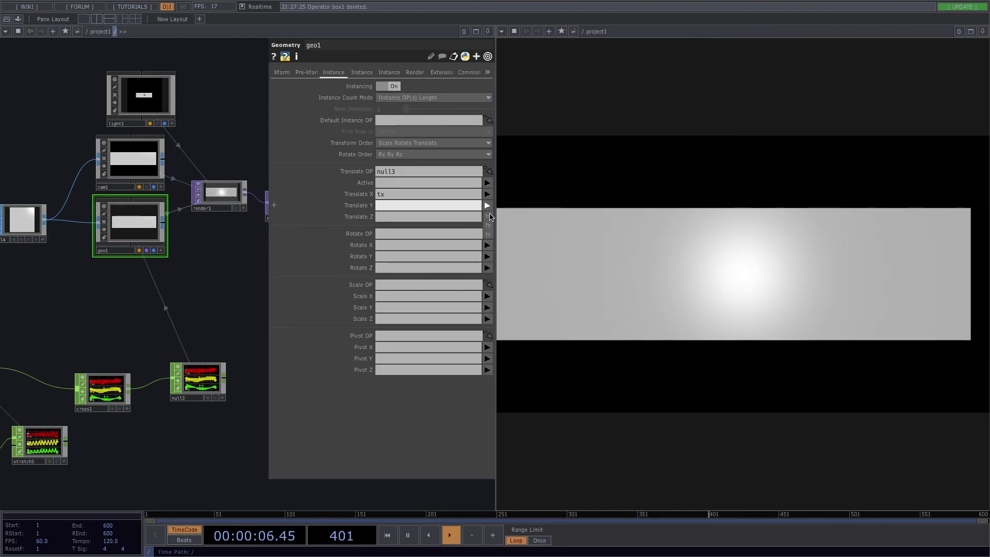
left_click(488, 226)
left_click(487, 217)
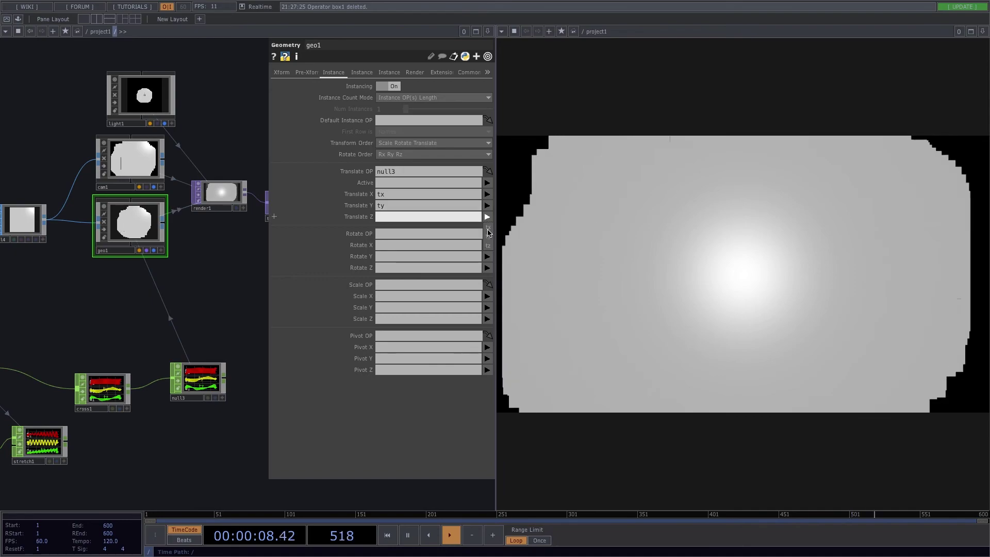
left_click(489, 246)
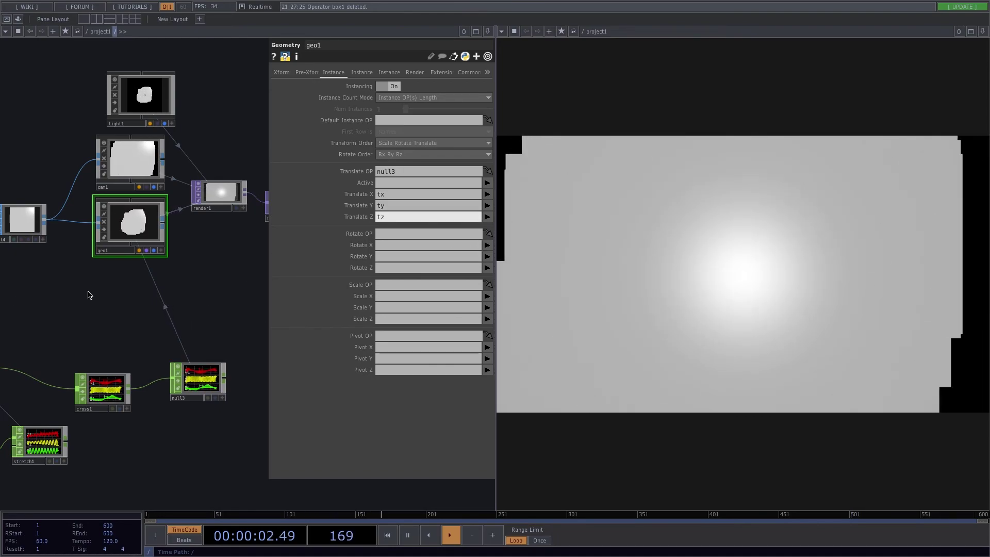
Set the Box SOP's size to 0.01 on all three axes.
left_click_drag(101, 303, 208, 286)
scroll(83, 290, "left", 3)
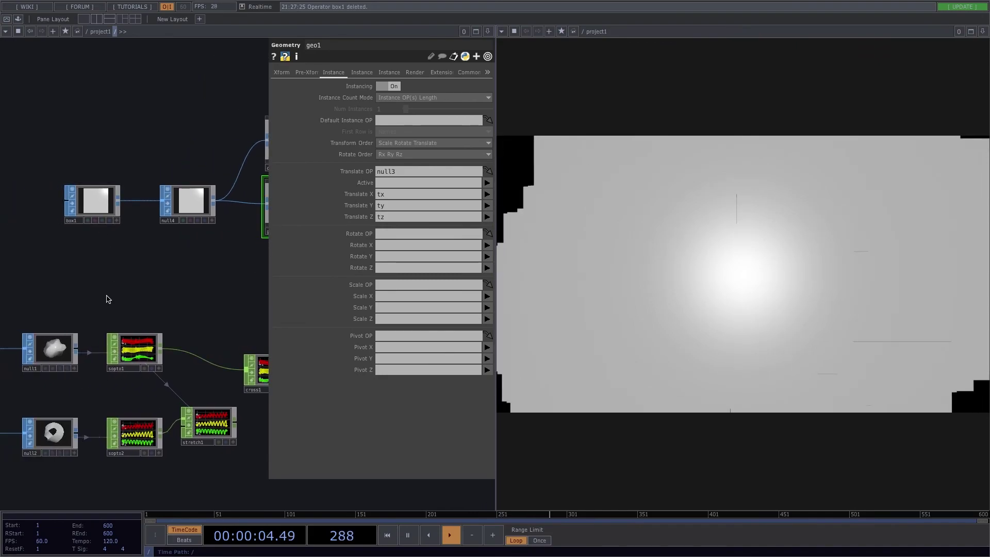
left_click(87, 211)
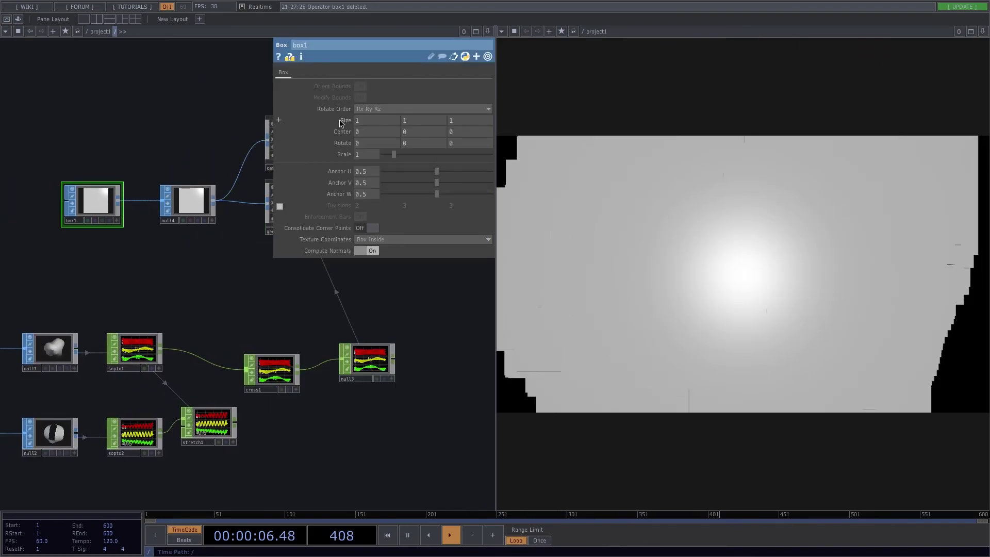
mouse_move(339, 120)
middle_mouse_down()
mouse_move(333, 103)
mouse_move(348, 139)
mouse_move(339, 103)
mouse_move(346, 120)
middle_mouse_up()
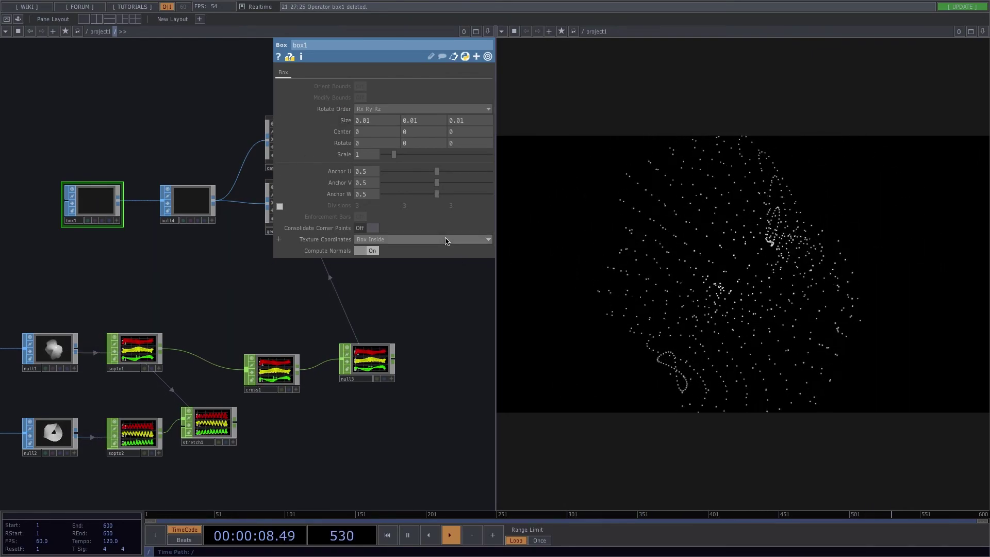
key("p")
left_click_drag(252, 301, 367, 227)
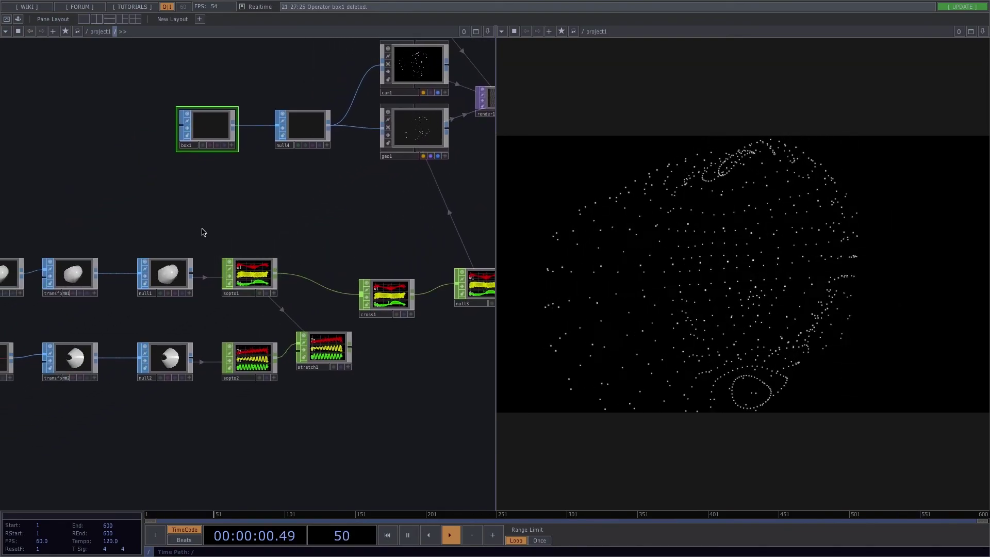
Set the Sphere SOP's detail to 100 rows and 100 columns.
left_click_drag(290, 216, 414, 217)
left_click_drag(64, 262, 127, 254)
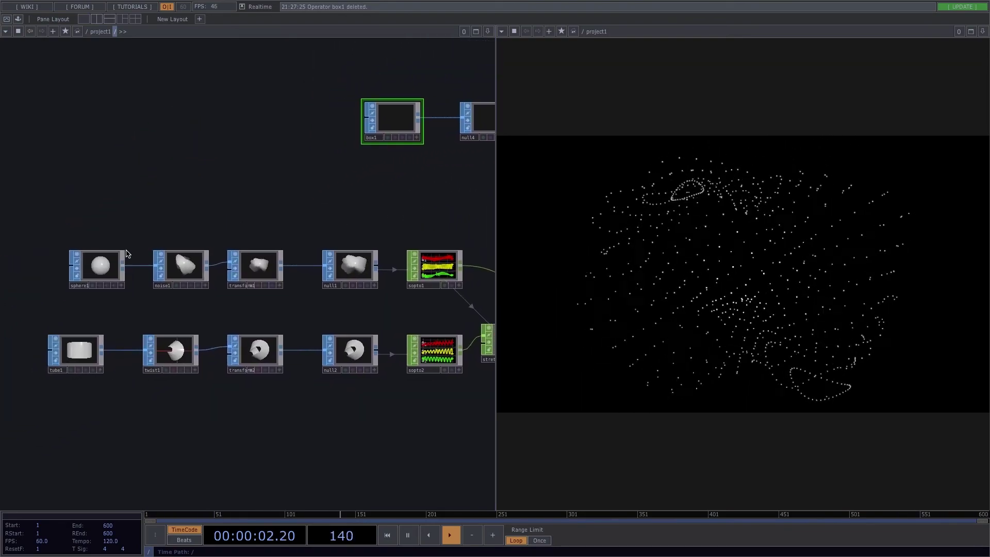
left_click(96, 267)
key("p")
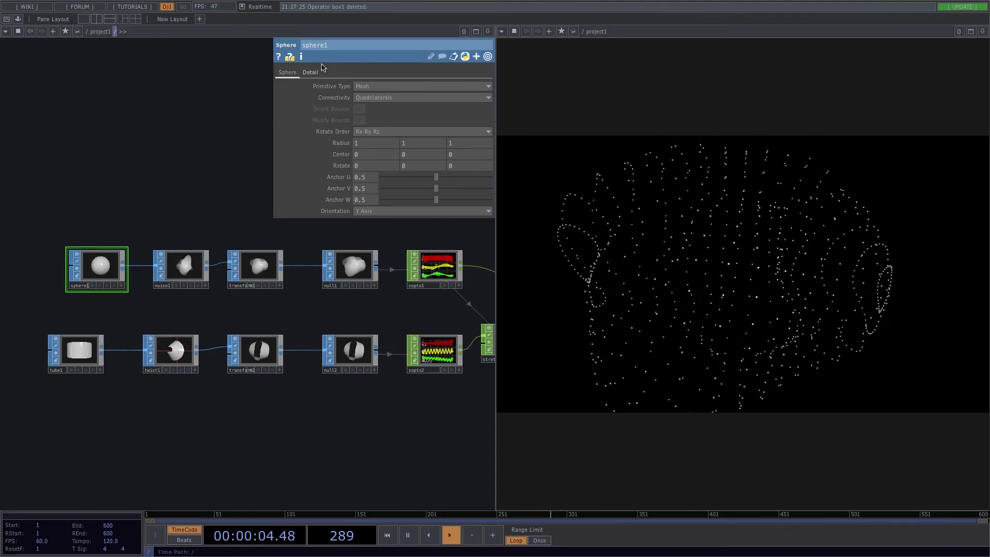
left_click(310, 72)
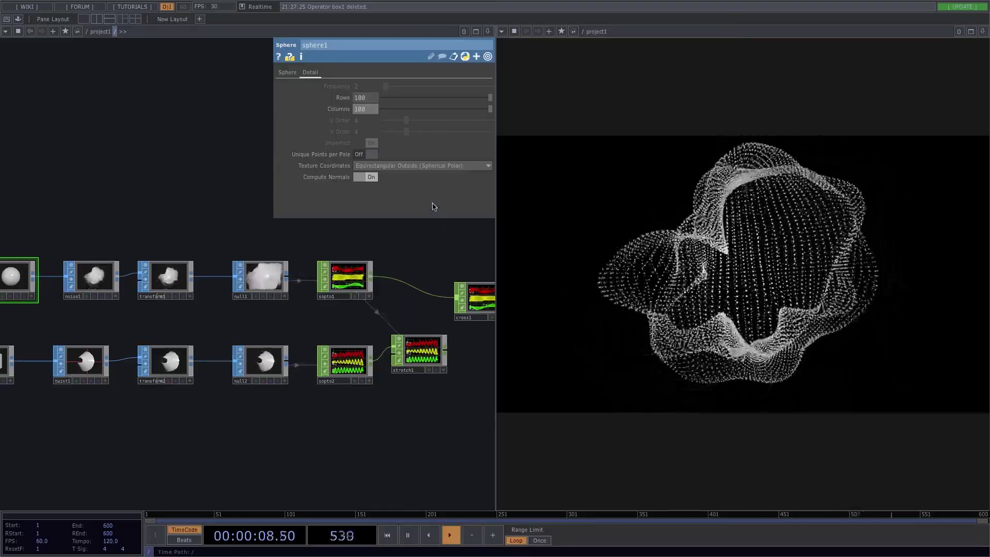
key("p")
Reposition cross1, connect stretch1 as its second input, and check its Cross parameter.
left_click_drag(431, 210, 231, 168)
left_click_drag(345, 274, 408, 274)
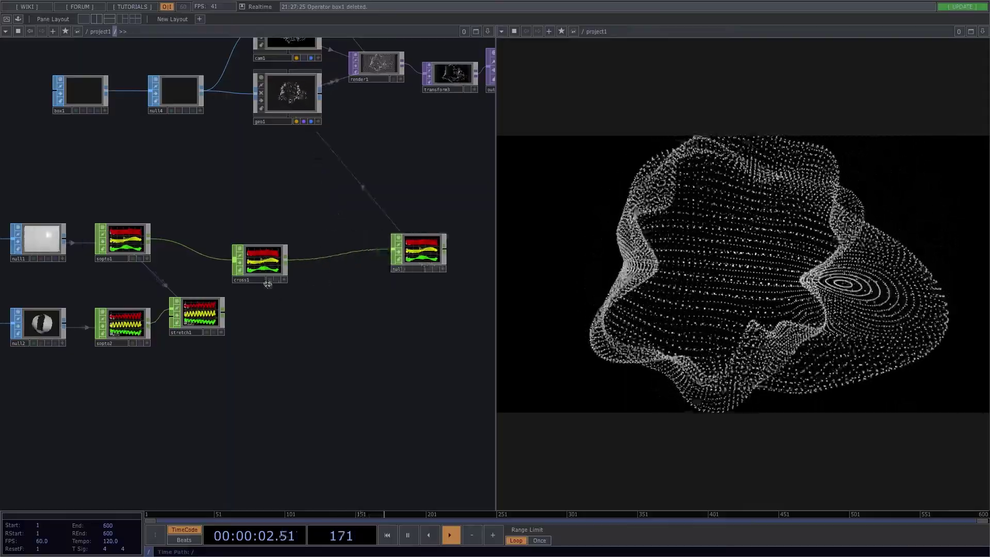
left_click_drag(260, 274, 302, 284)
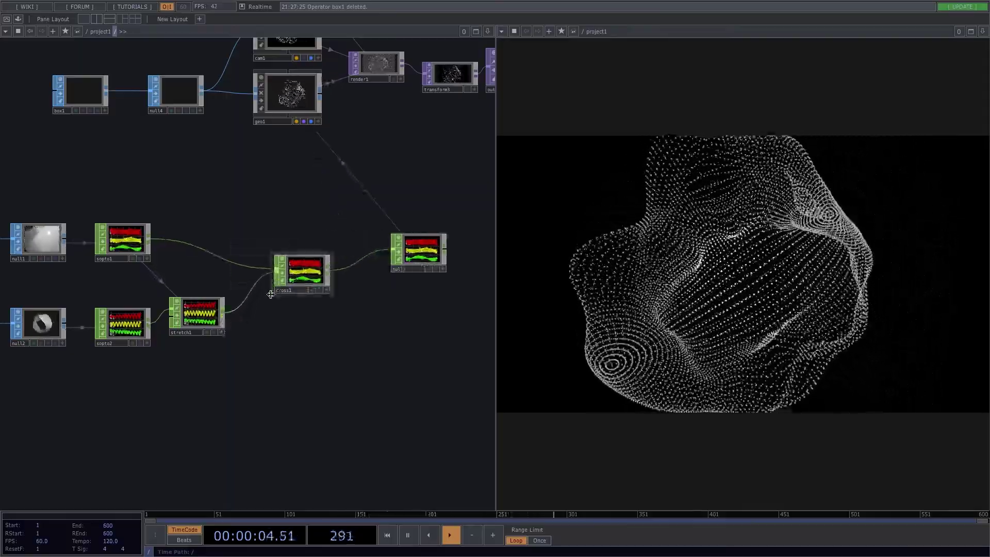
left_click(308, 279)
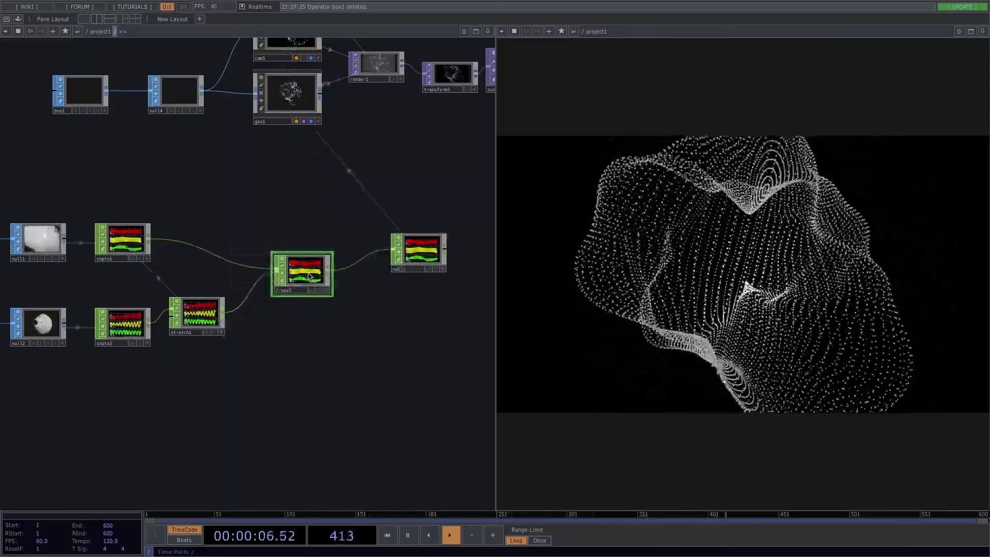
key("p")
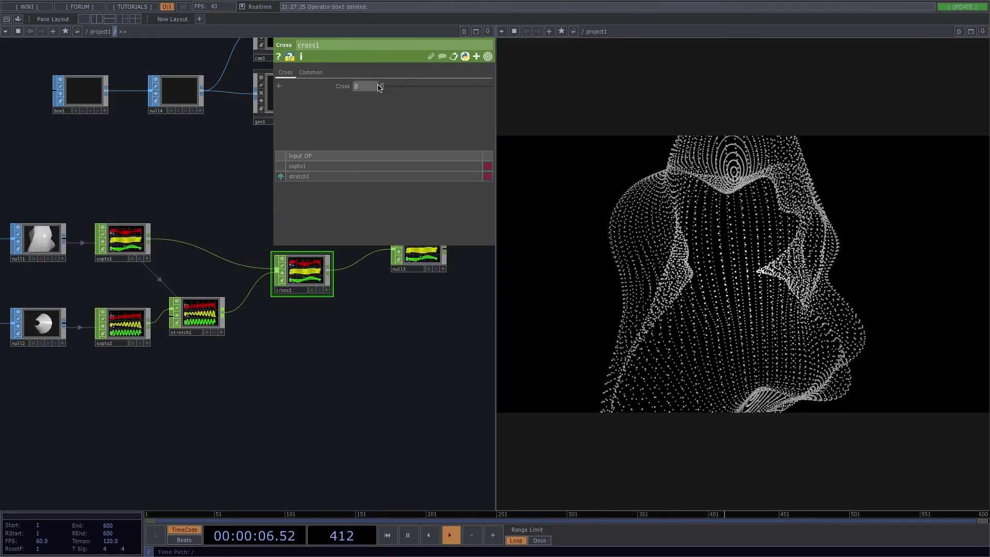
key("p")
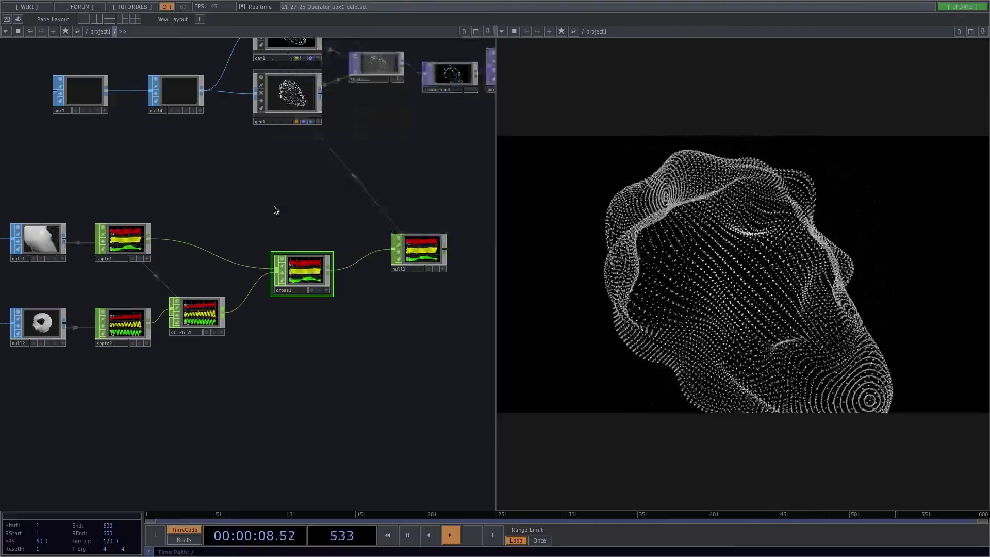
Add the buttonWithTigger component from My Components in the palette to the network below the tube chain.
left_click_drag(277, 190, 329, 150)
middle_click_drag(237, 328, 250, 329)
left_click_drag(258, 328, 355, 289)
middle_click_drag(355, 288, 305, 307)
left_click_drag(344, 312, 280, 324)
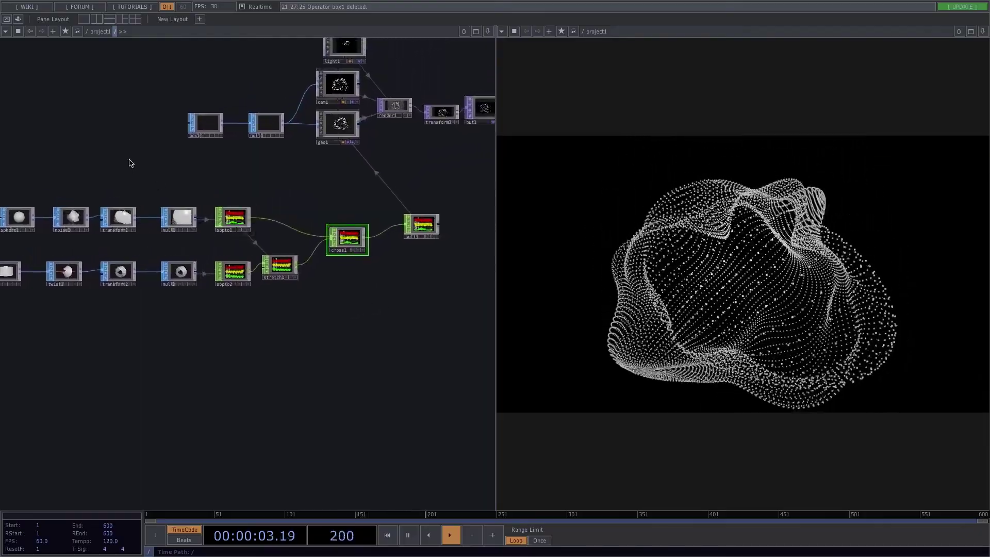
left_click(18, 19)
left_click(44, 52)
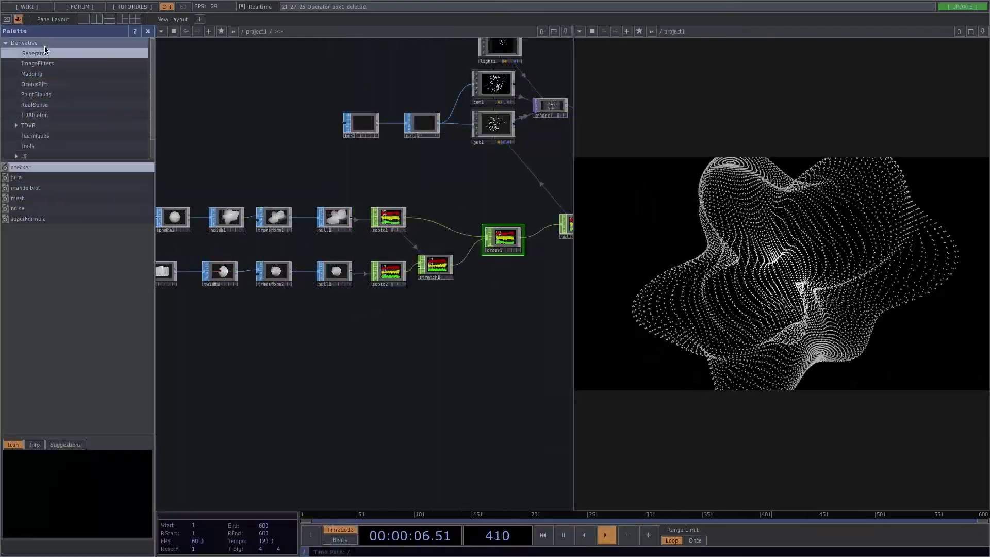
left_click(9, 44)
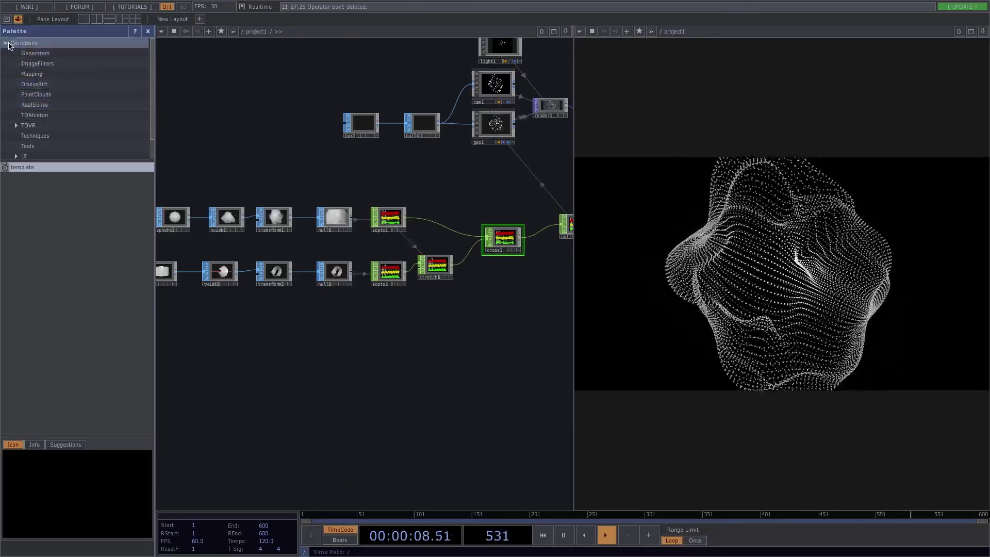
left_click(9, 44)
double_click(33, 53)
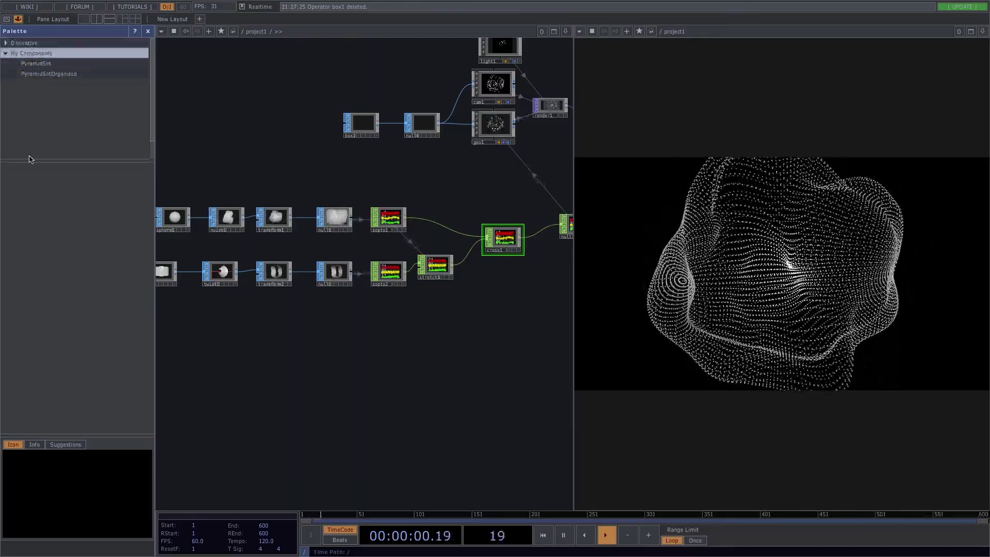
left_click(45, 74)
left_click_drag(33, 178, 333, 392)
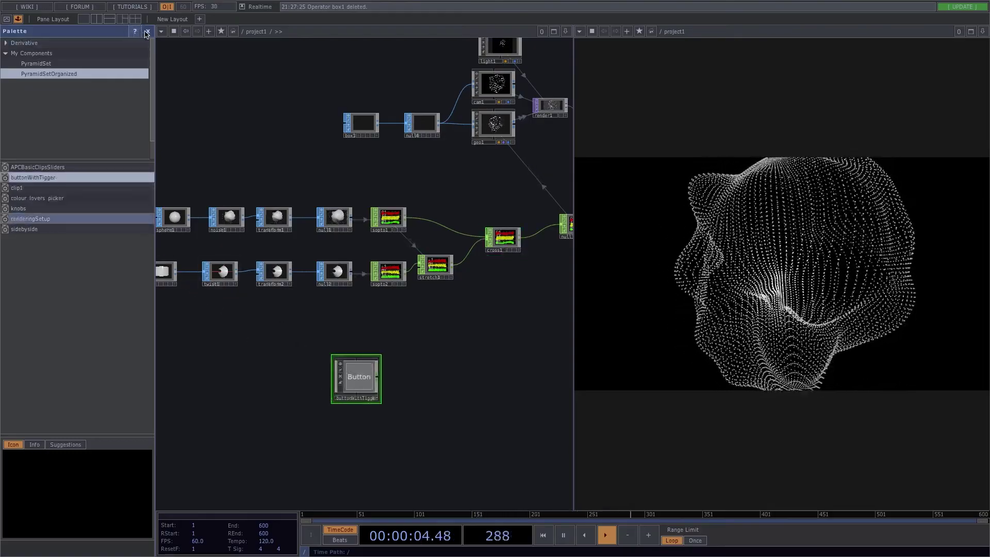
left_click(146, 33)
left_click_drag(217, 413, 273, 364)
left_click_drag(273, 351, 228, 344)
key("Tab")
left_click(65, 214)
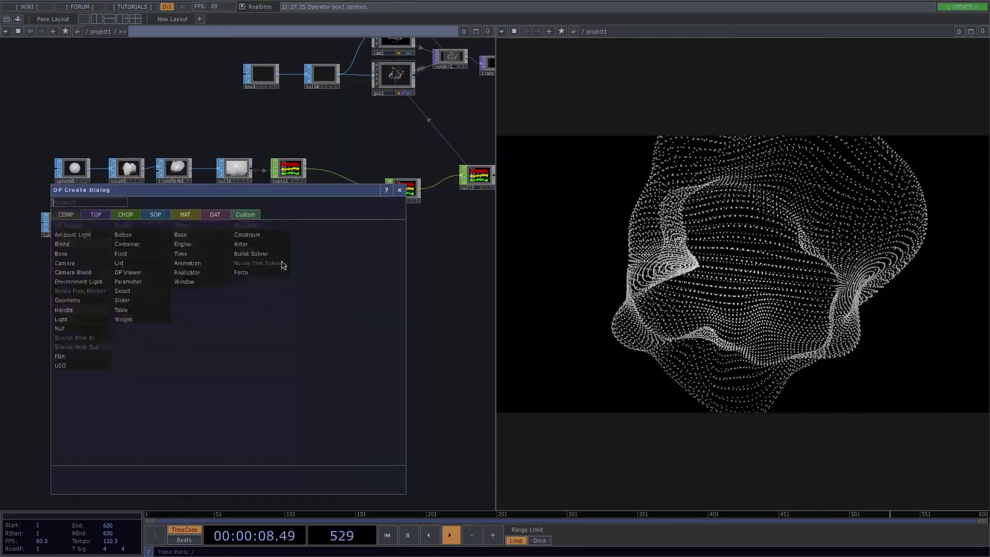
left_click(140, 239)
left_click(213, 323)
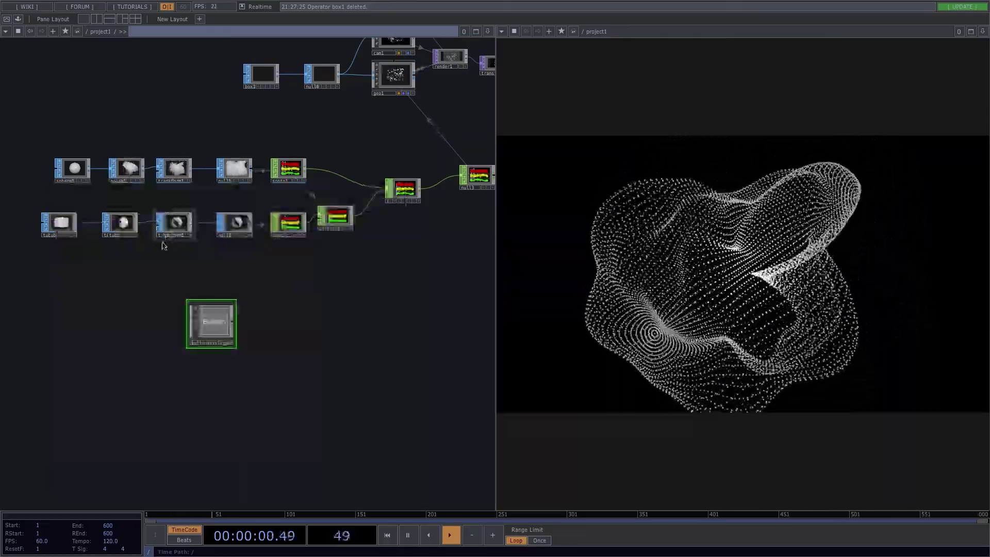
Line up the Trigger and Lag CHOPs before the Out CHOP inside buttonWithTigger, and check the component's Button Type.
scroll(218, 324, "up", 3)
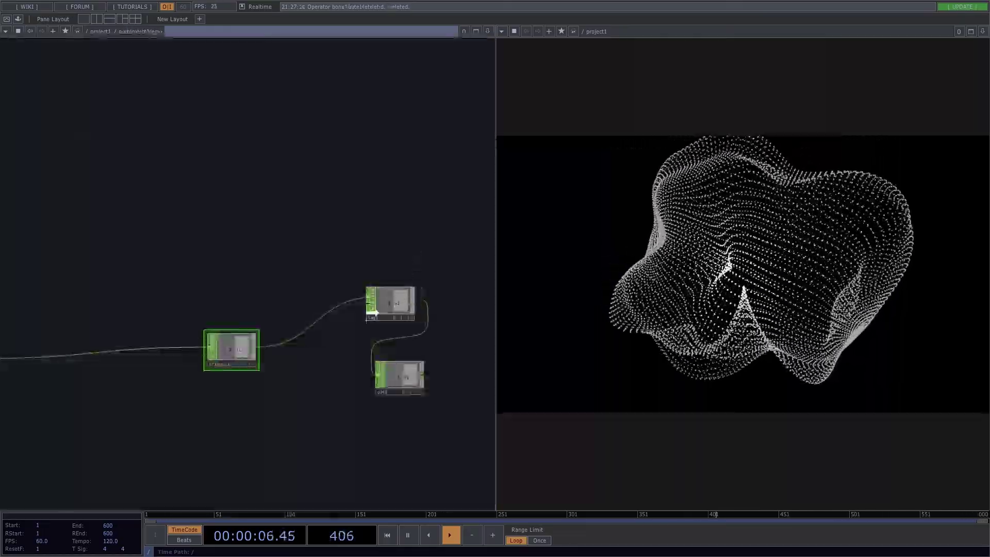
left_click_drag(391, 304, 288, 362)
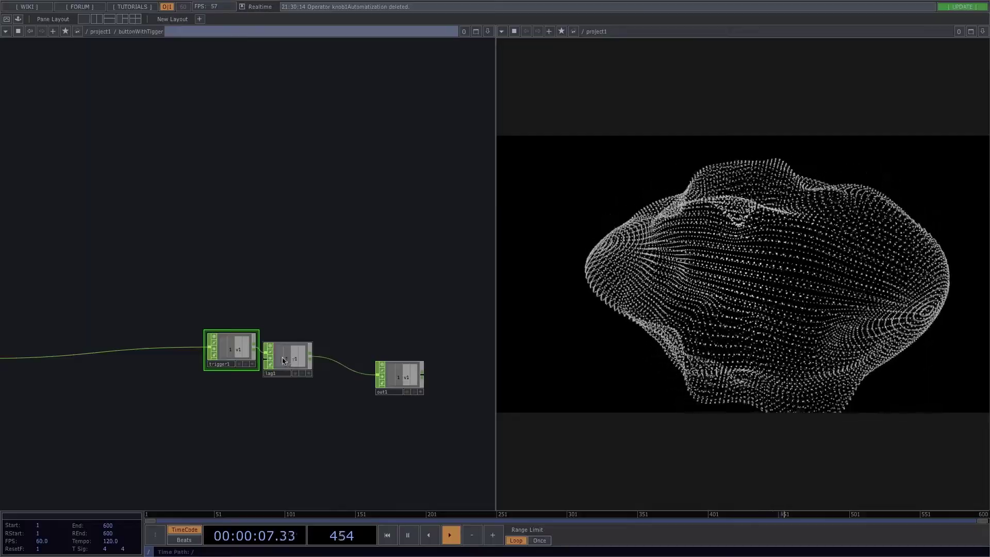
left_click_drag(228, 356, 201, 378)
key("u")
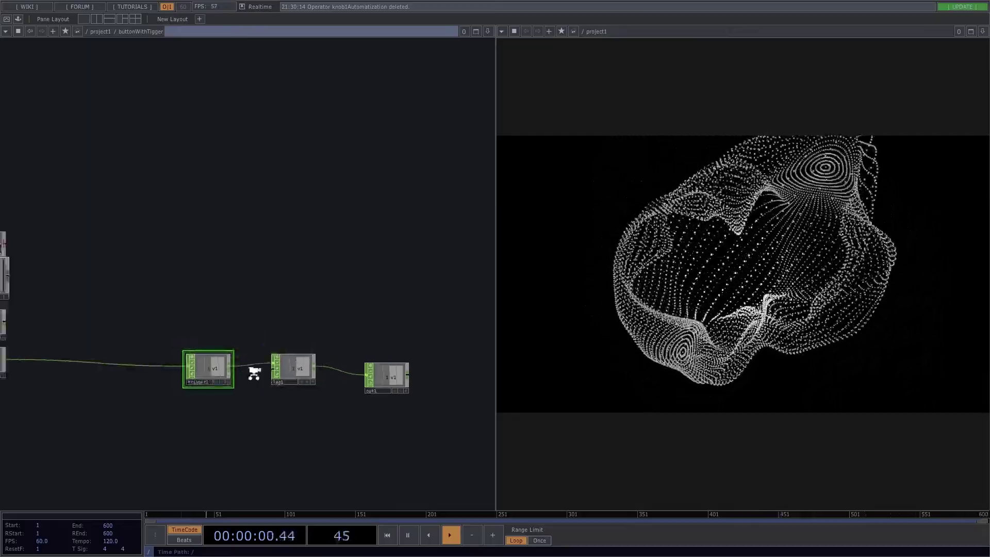
key("p")
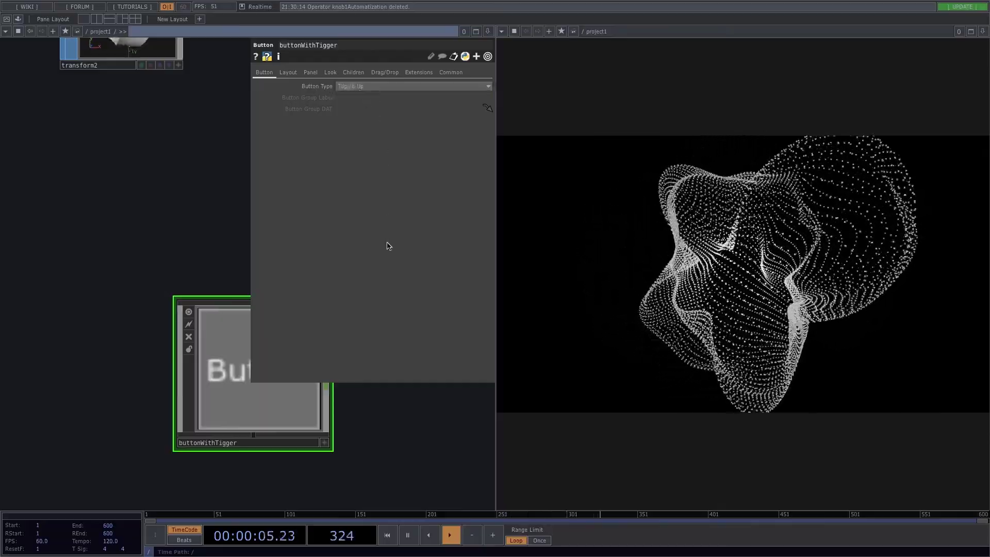
key("p")
Add a Null CHOP connected to the output of buttonWithTigger.
left_click_drag(221, 219, 85, 176)
middle_click_drag(194, 225, 208, 257)
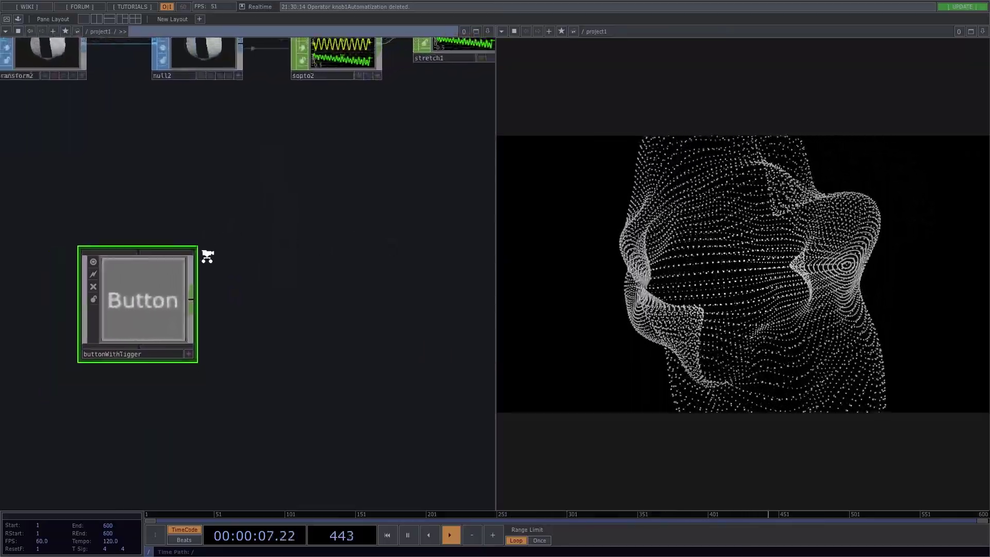
key("Tab")
type("nu")
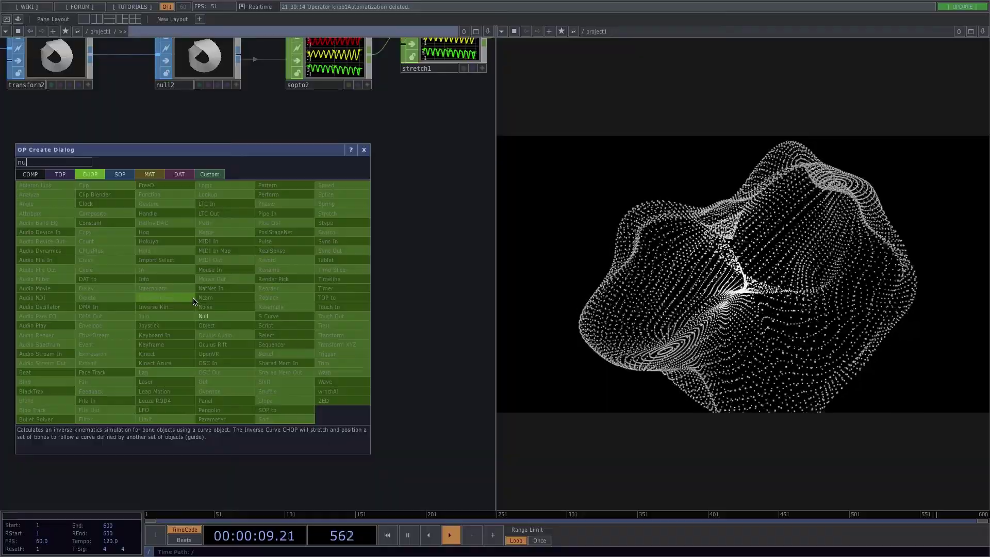
left_click(206, 316)
left_click(343, 289)
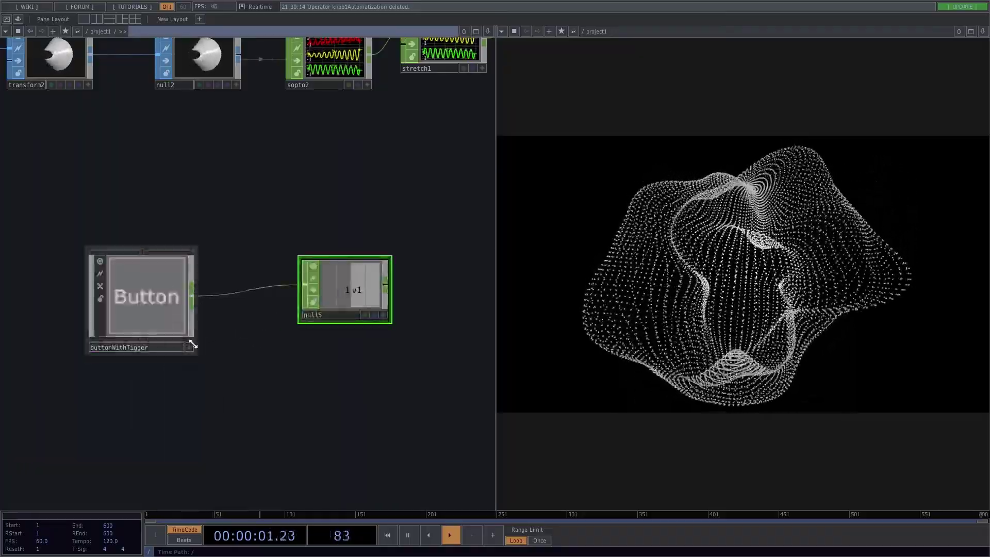
Make the viewer of buttonWithTigger active and toggle the button to test the channel reaching null5.
left_click(190, 346)
left_click(156, 320)
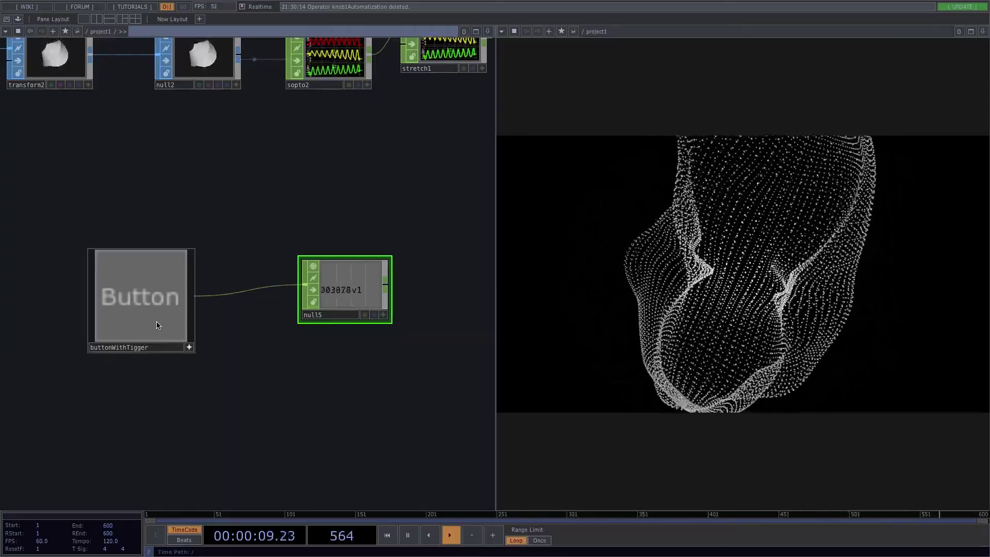
left_click(157, 325)
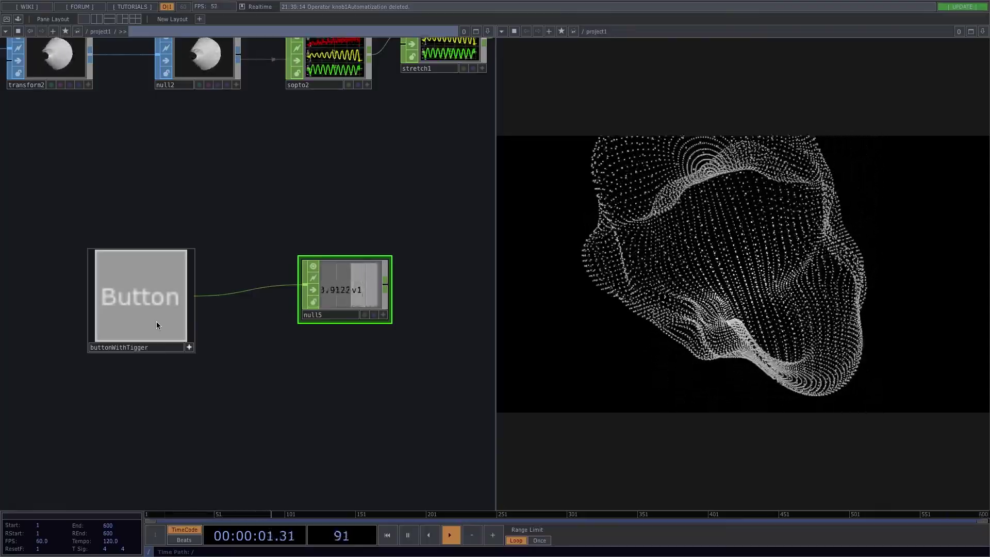
Drive the Cross parameter of cross1 with a CHOP reference to the v1 channel of null5.
left_click_drag(319, 187, 227, 245)
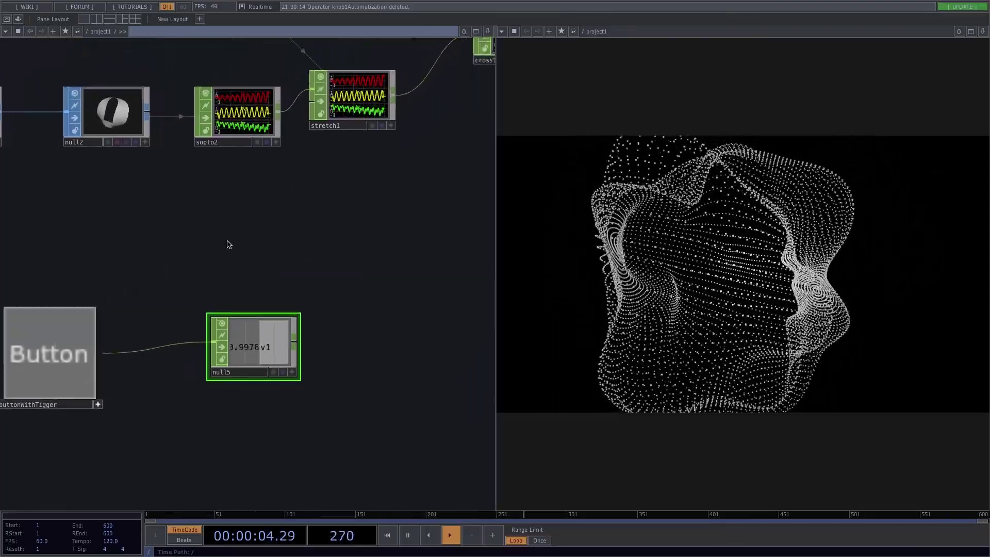
scroll(228, 244, "down", 3)
left_click(386, 133)
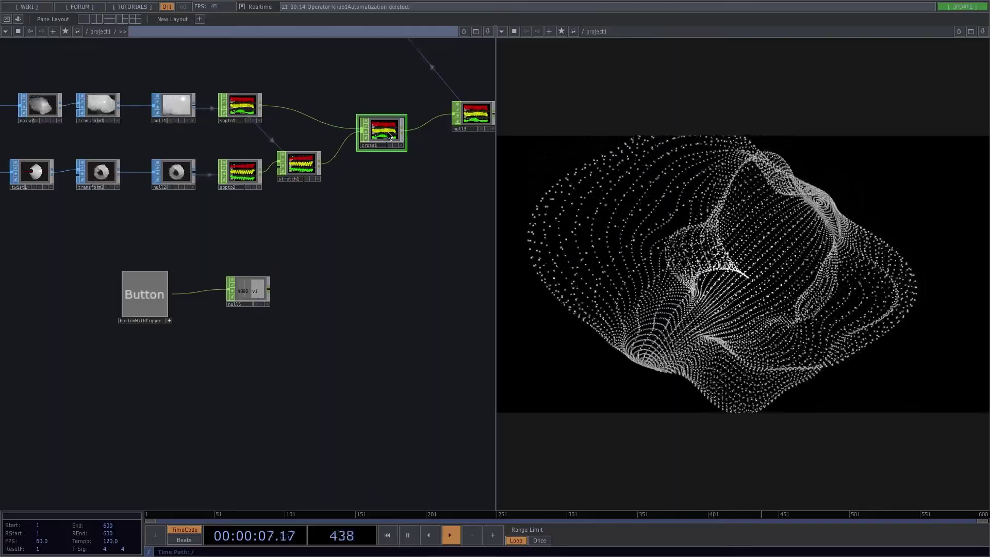
key("p")
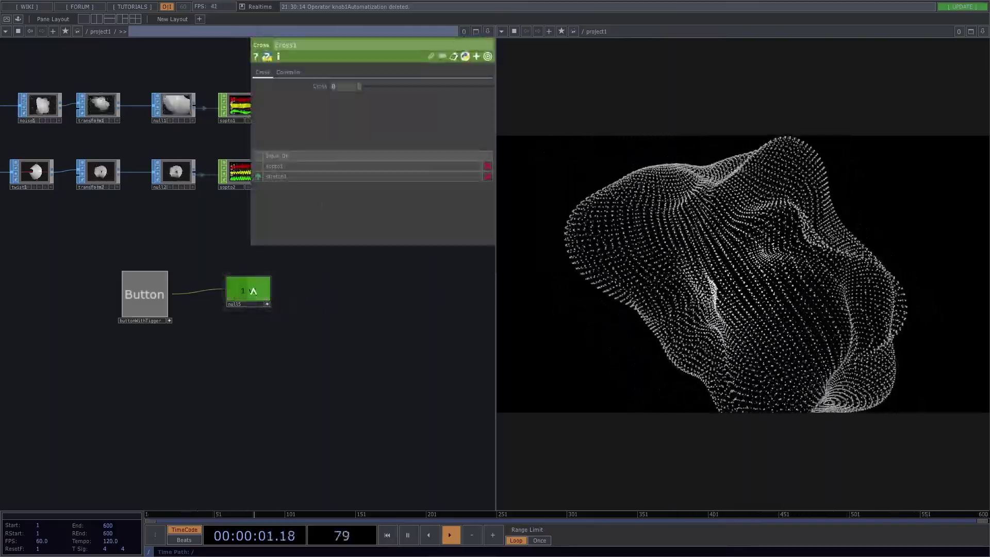
left_click_drag(253, 291, 325, 69)
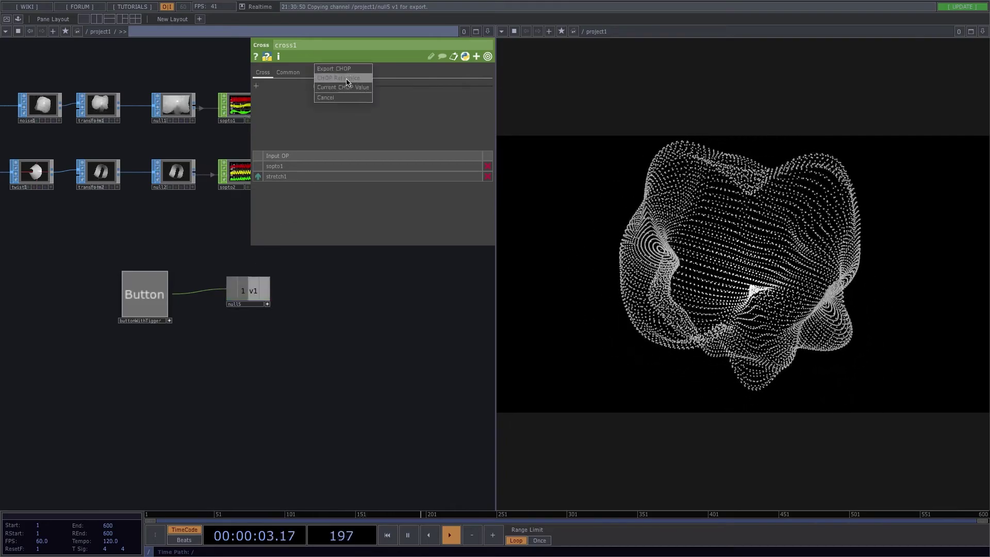
left_click(348, 80)
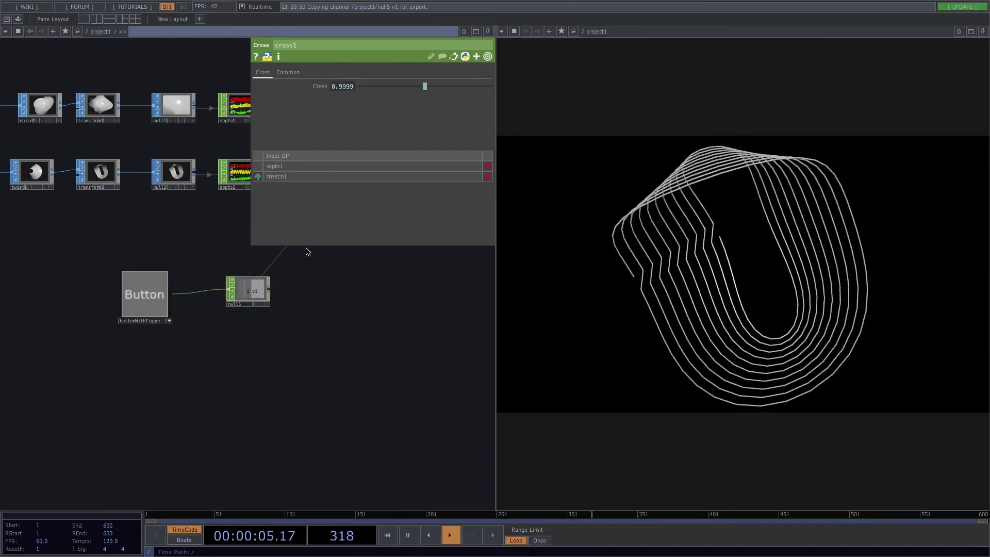
key("p")
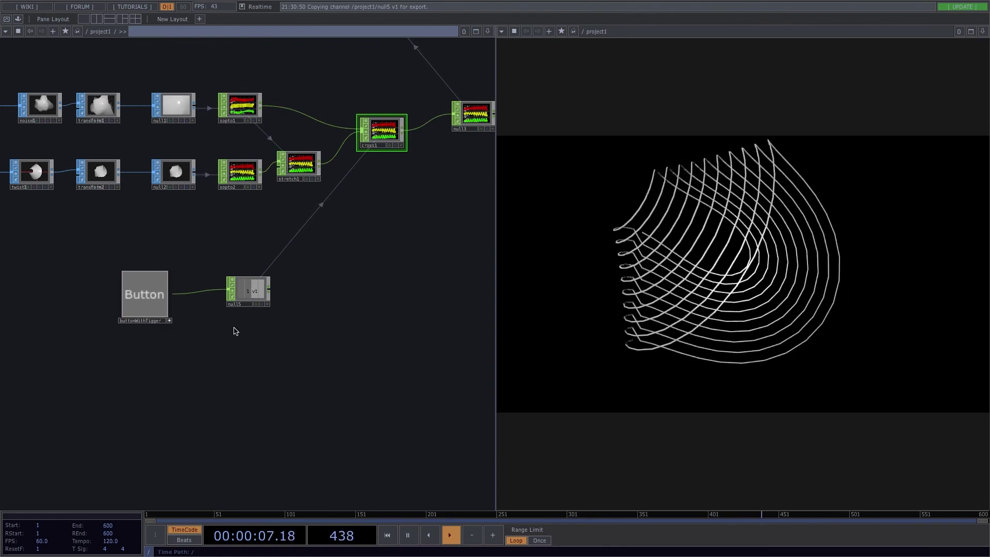
Toggle the button to crossfade the rendered points from the tube shape to the sphere shape.
left_click_drag(368, 262, 378, 258)
left_click_drag(208, 230, 236, 234)
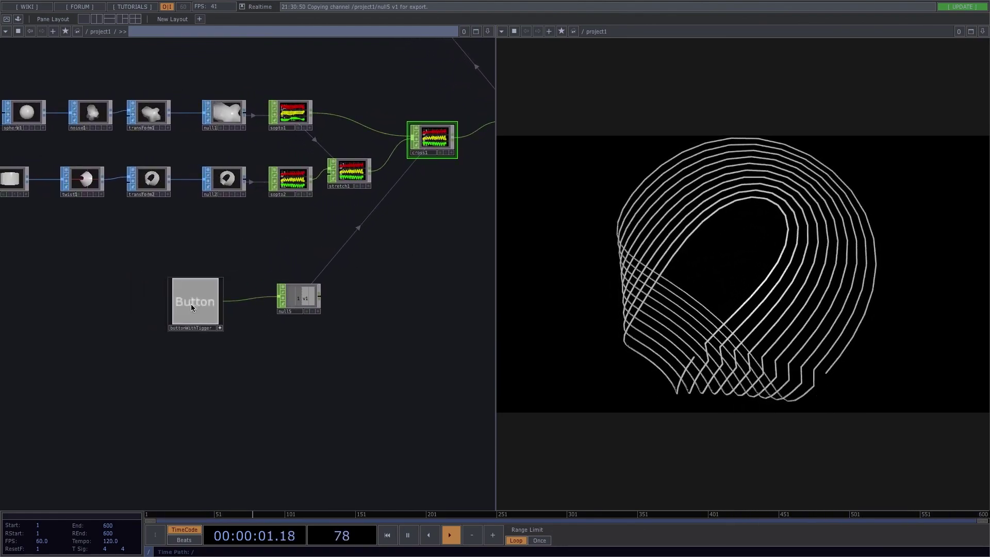
left_click(178, 301)
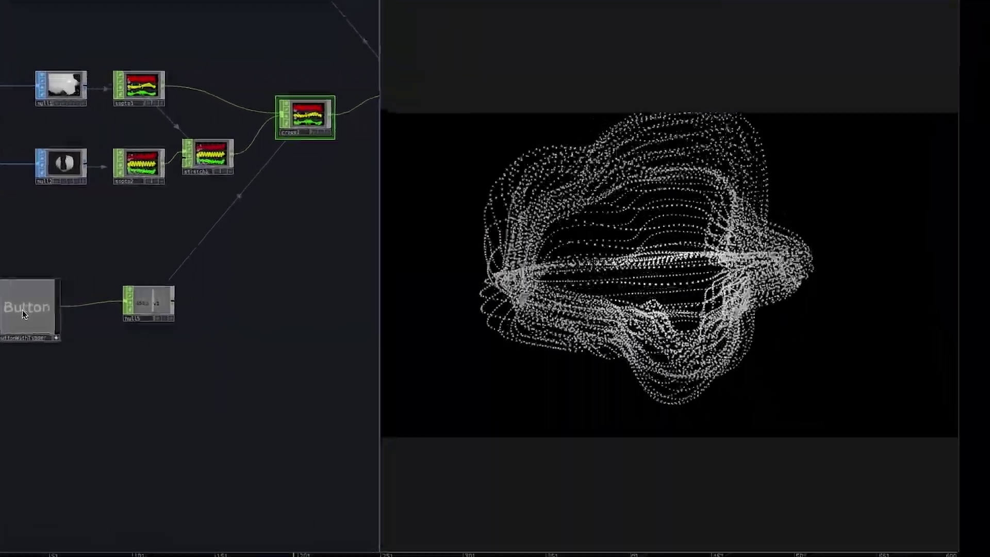